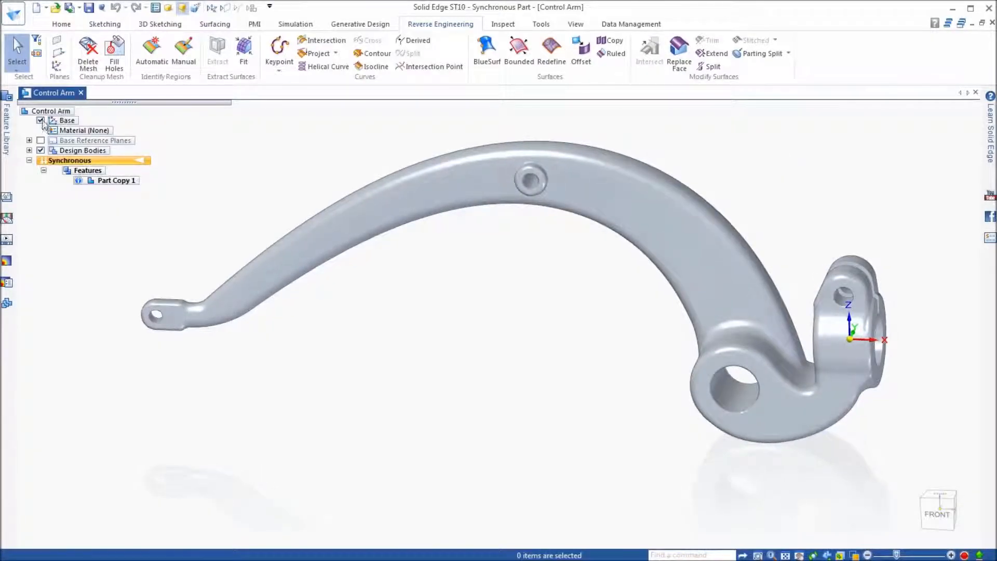
View the arm front-on, zoom on the small hole and start Delete Mesh.
click(939, 510)
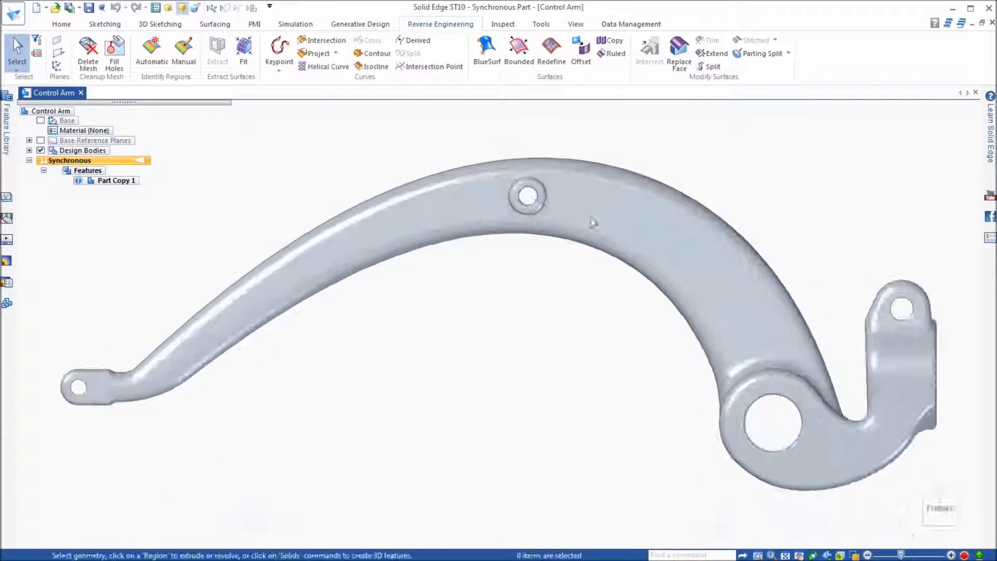
scroll(536, 185, up, 4)
scroll(536, 186, up, 1)
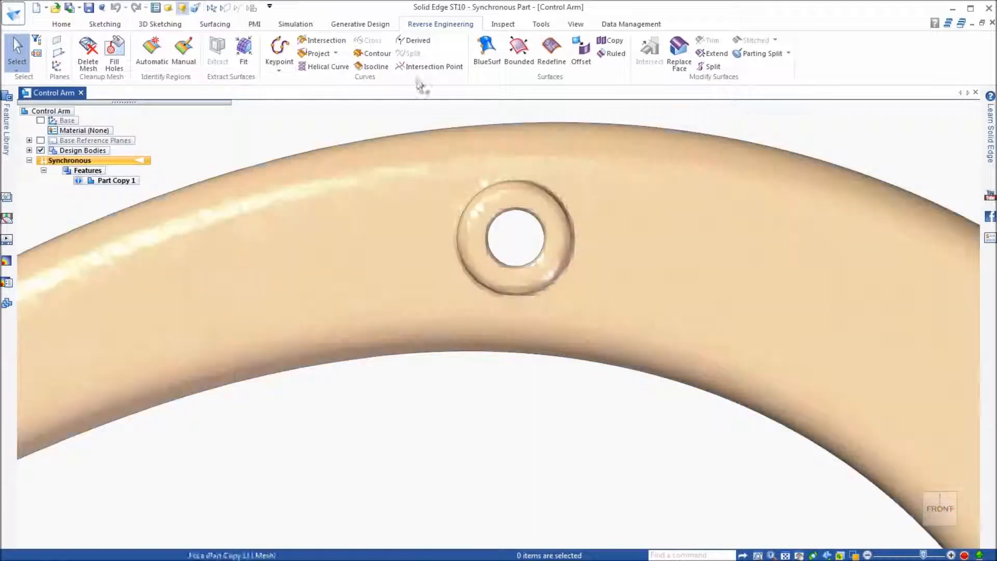
click(88, 56)
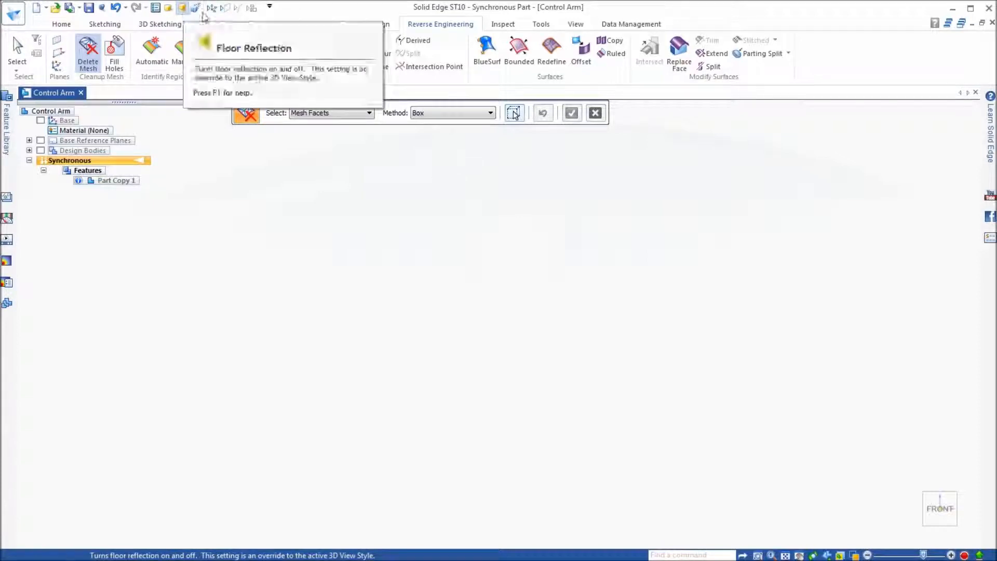
Box-select the facets around the small boss, delete them, and start Fill Holes.
click(181, 11)
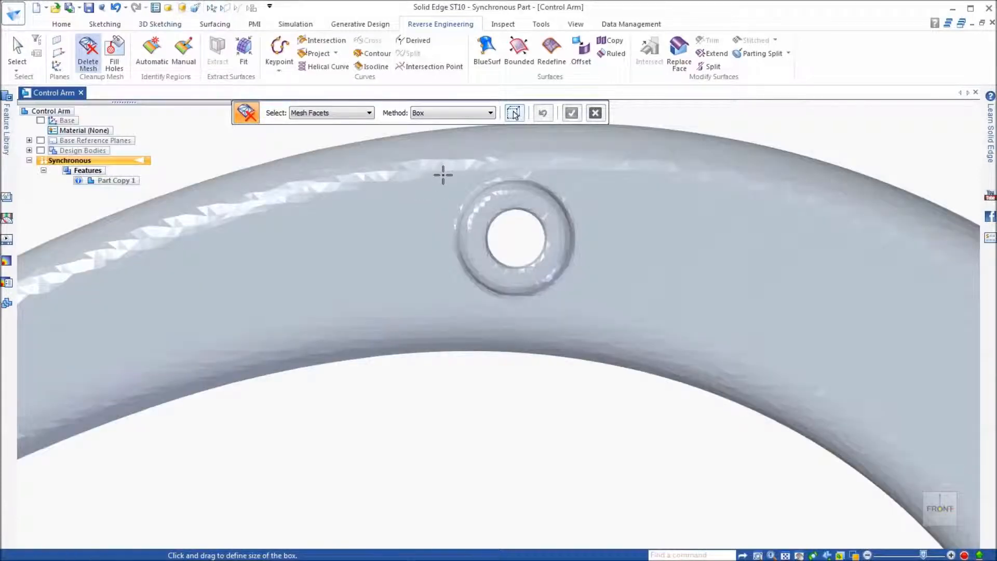
drag(445, 172, 586, 307)
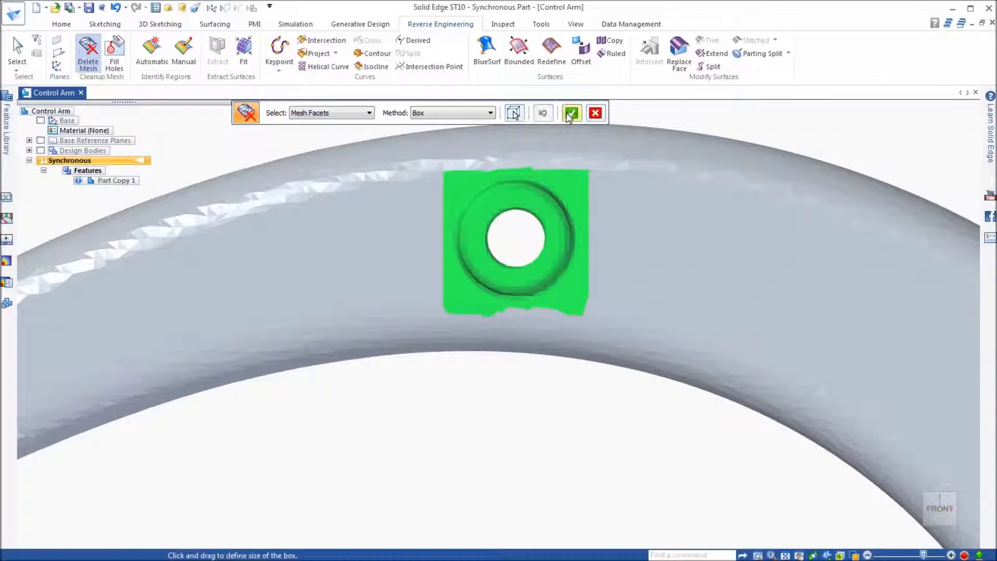
key(Return)
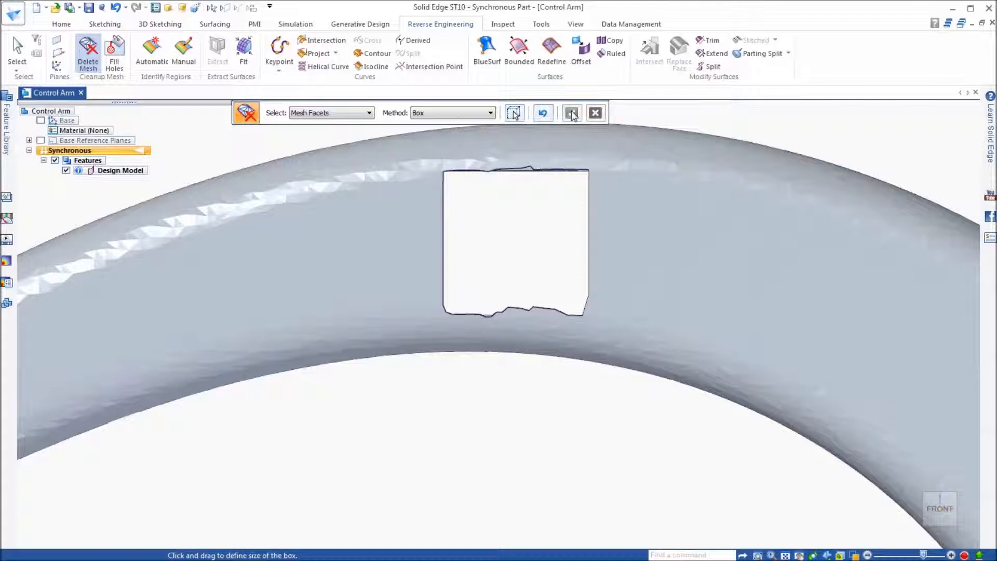
click(114, 57)
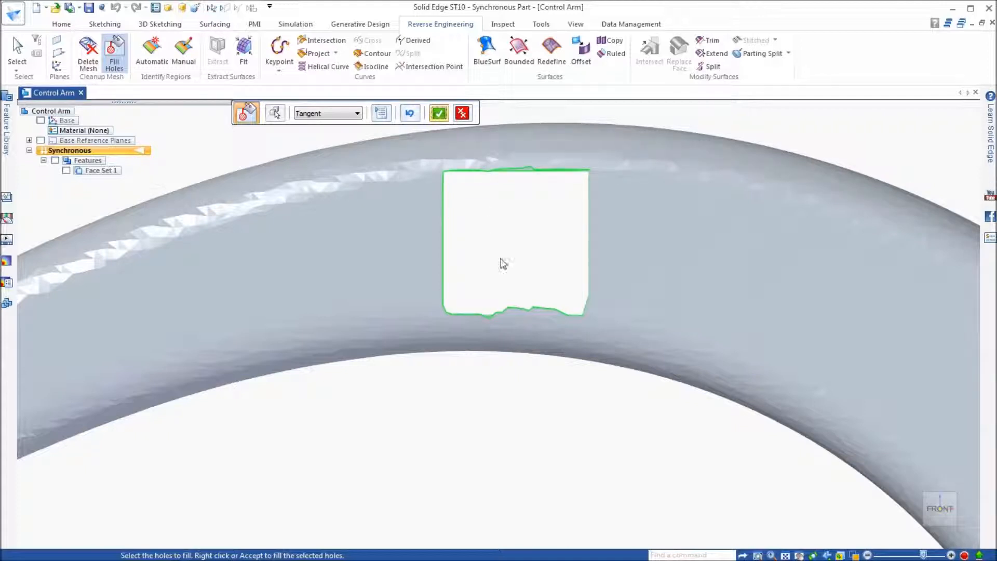
Fill the square opening with a surface and finish the hole-filling command.
right_click(573, 434)
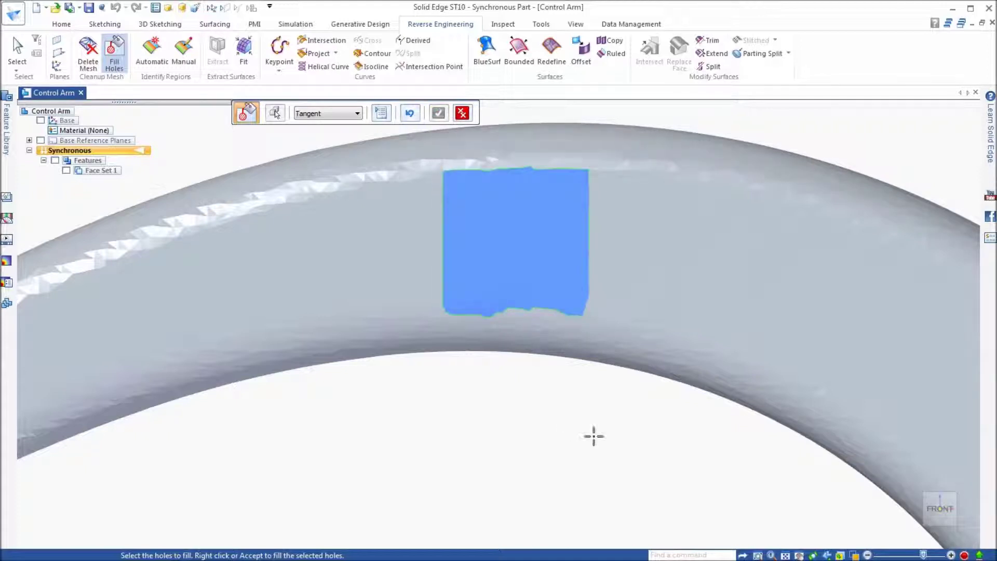
right_click(435, 301)
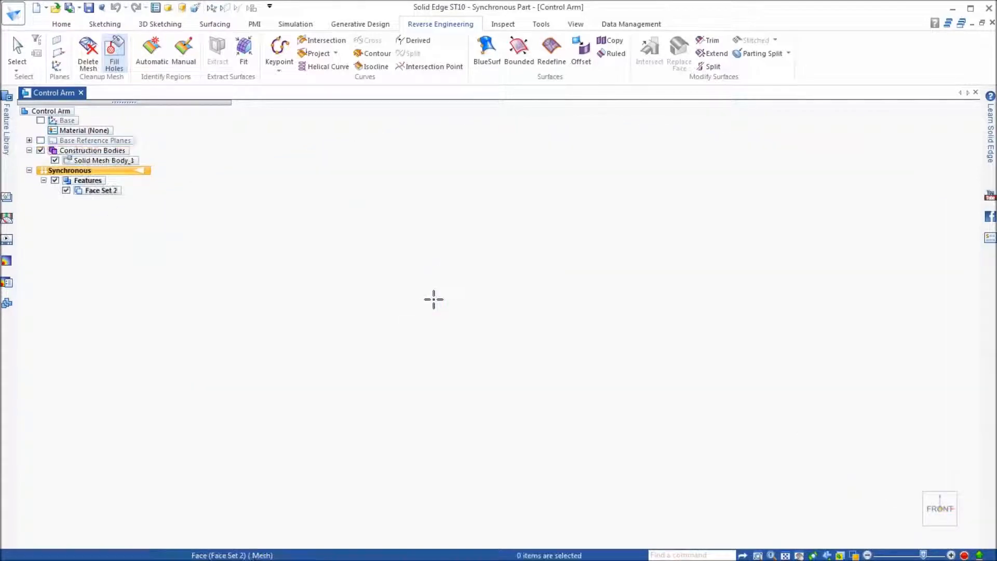
scroll(450, 342, down, 2)
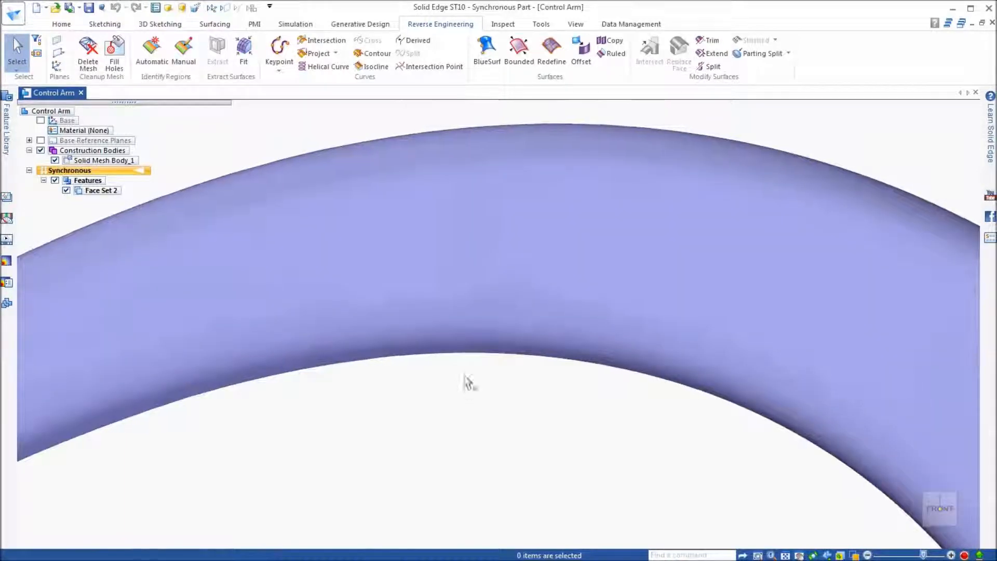
scroll(468, 390, down, 3)
scroll(479, 428, down, 3)
scroll(701, 155, down, 2)
Orbit to an oblique view of the clamp end and start manual region painting.
key(ctrl+r)
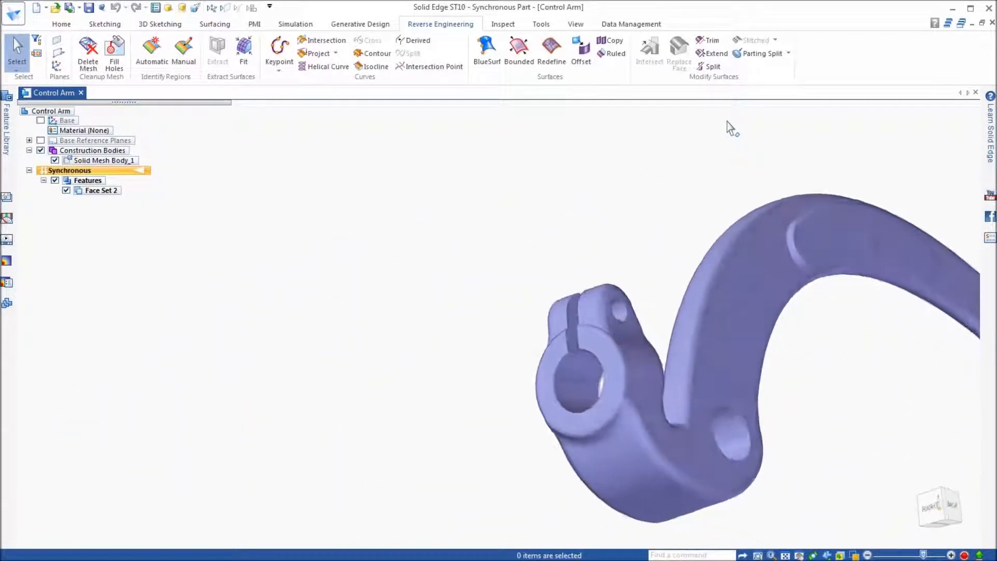
key(ctrl+i)
mouse_move(731, 129)
middle_down()
mouse_move(722, 148)
mouse_move(757, 149)
mouse_move(618, 122)
mouse_move(276, 127)
mouse_move(235, 93)
middle_up()
click(182, 53)
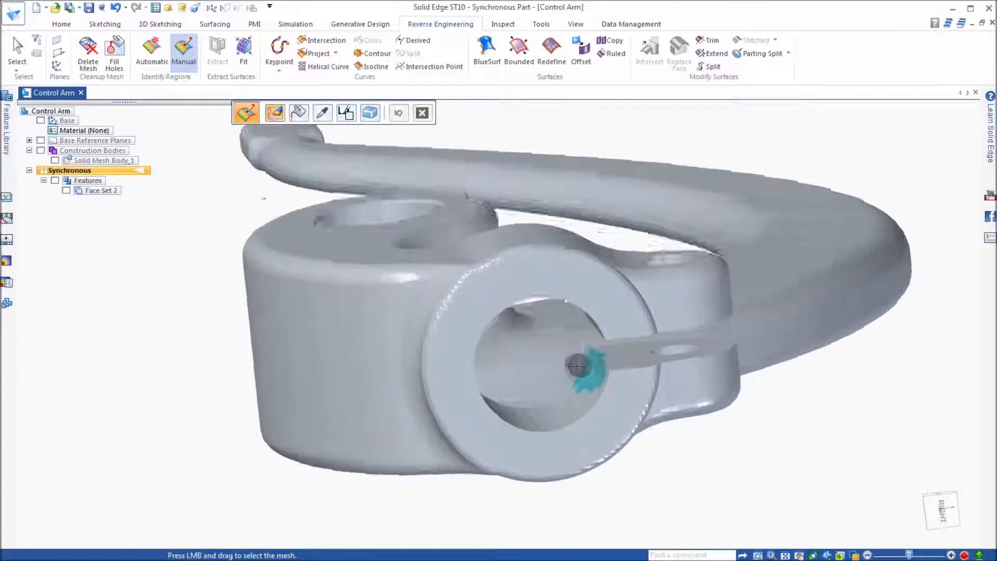
Paint a thick band around the inner wall of the clamp bore as a region.
drag(581, 362, 589, 390)
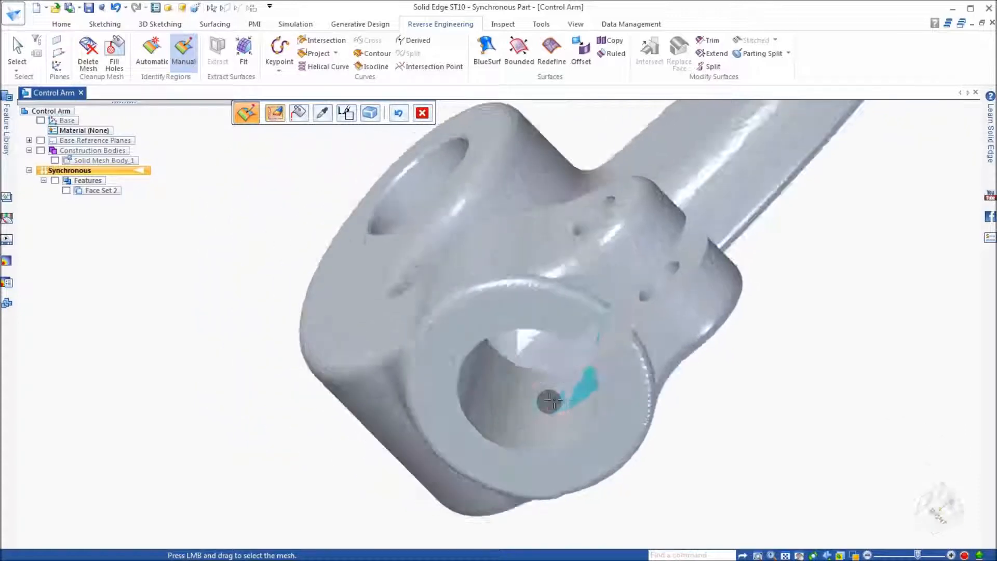
drag(551, 401, 503, 378)
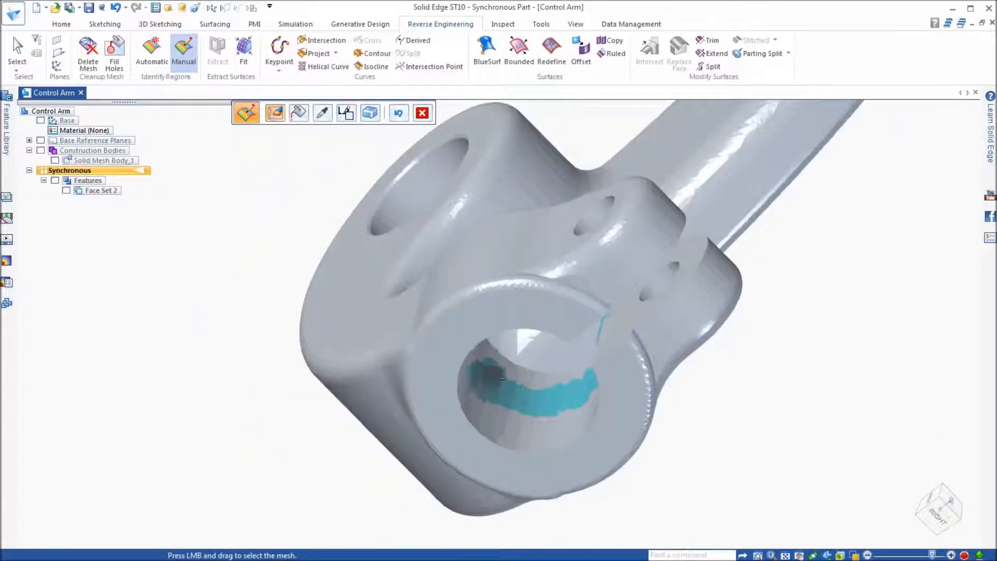
middle_drag(502, 379, 554, 394)
drag(555, 393, 473, 402)
mouse_move(473, 403)
middle_down()
mouse_move(508, 403)
mouse_move(452, 415)
middle_up()
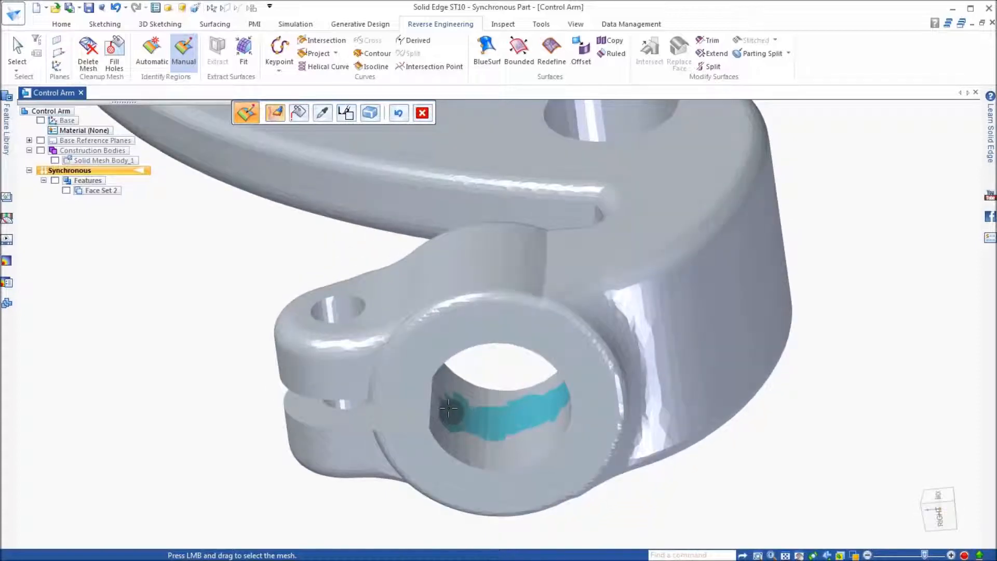
drag(442, 404, 534, 428)
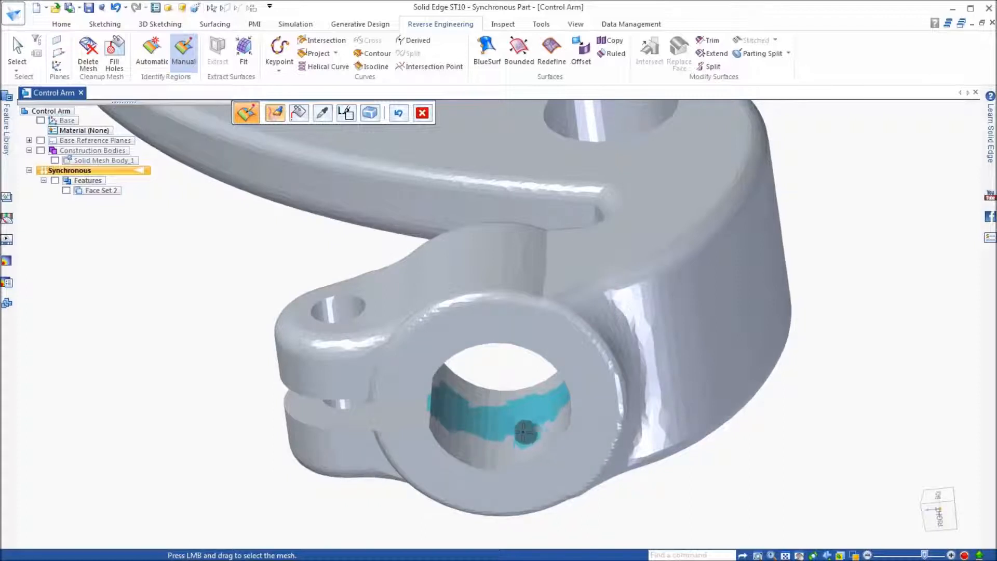
middle_drag(523, 414, 501, 383)
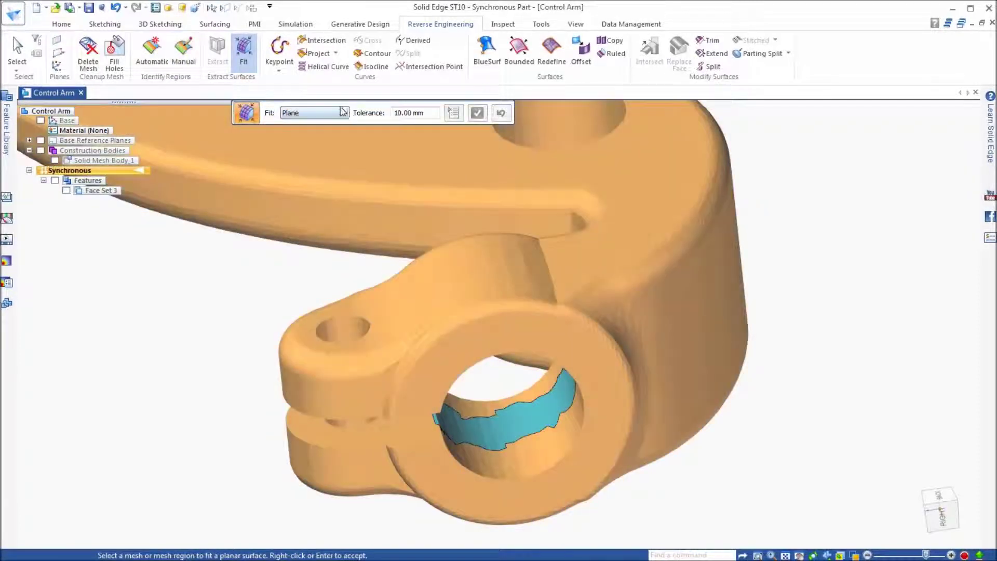
Fit a cylinder surface to the painted band inside the bore and finish the fit.
click(343, 113)
click(312, 135)
click(514, 421)
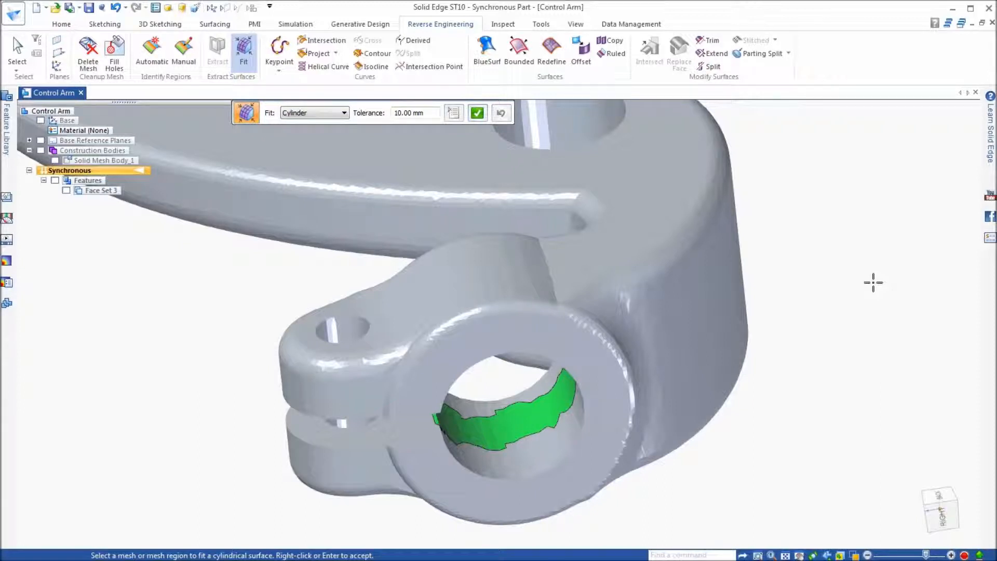
right_click(873, 282)
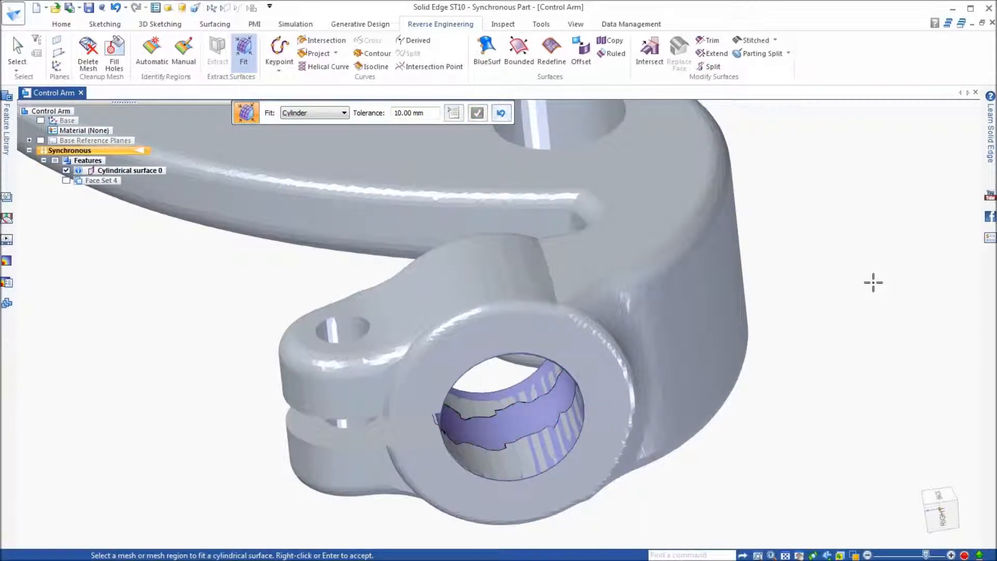
key(ctrl+f)
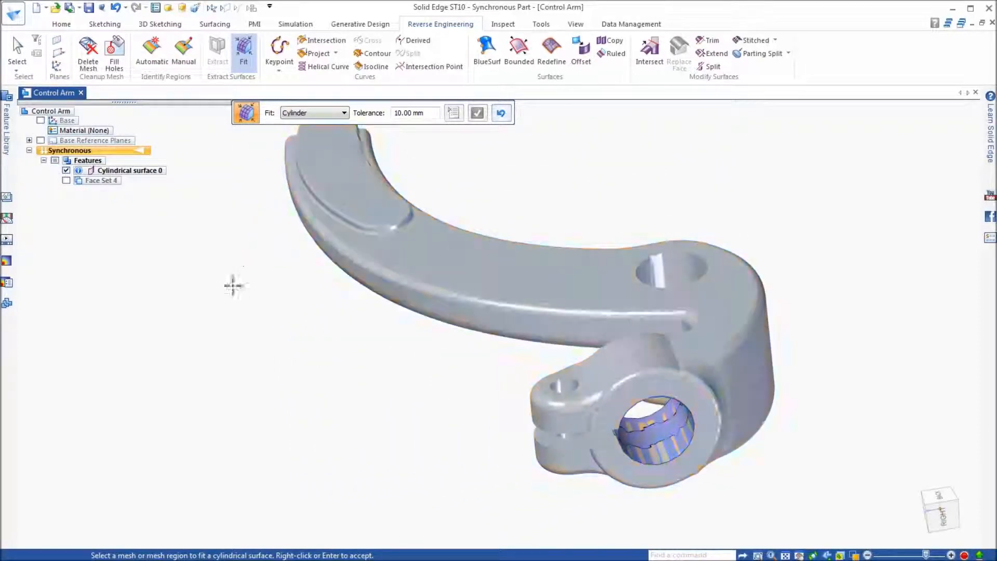
right_click(235, 282)
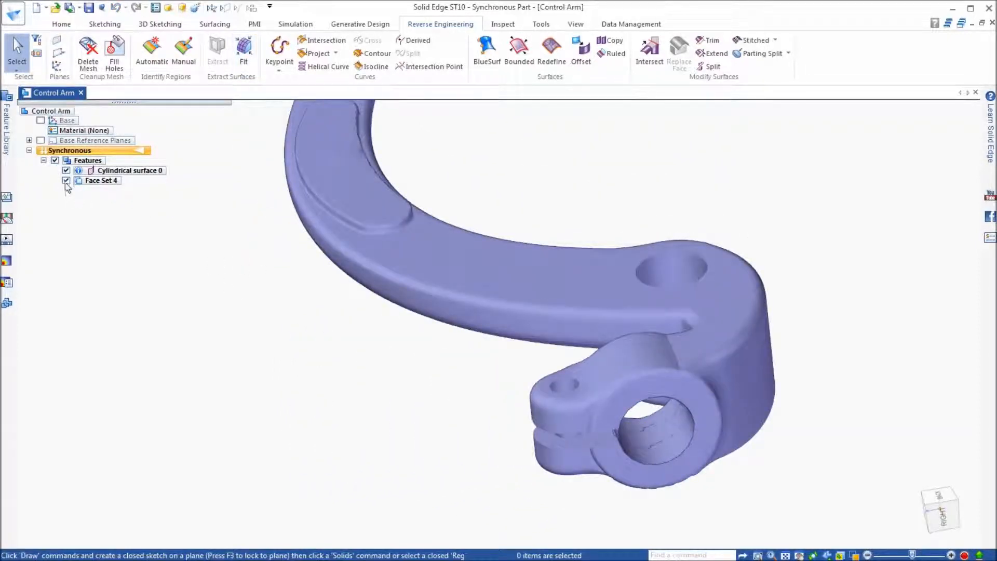
Toggle Face Set 4 off and on to check the cylinder, then start manual region painting.
click(67, 179)
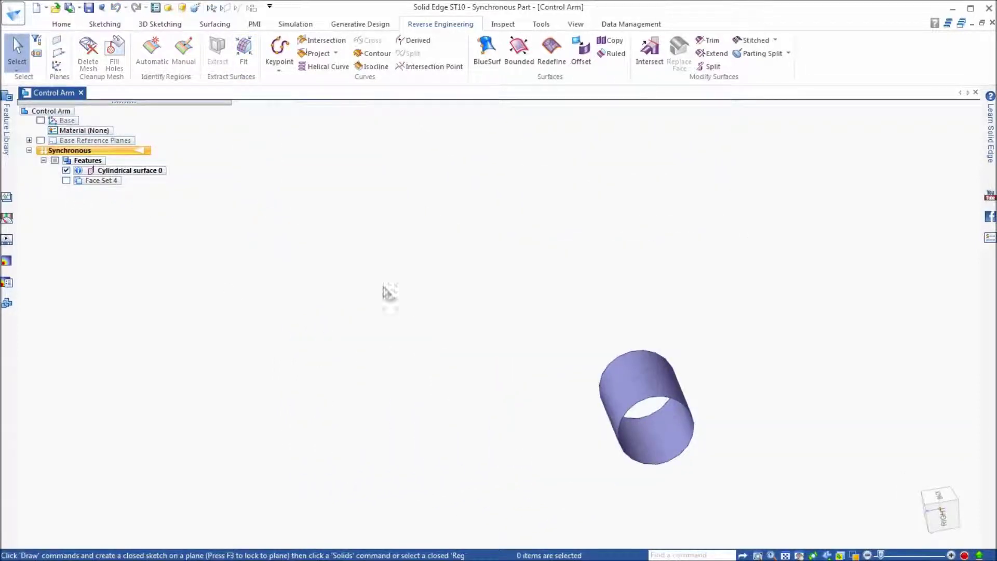
click(67, 180)
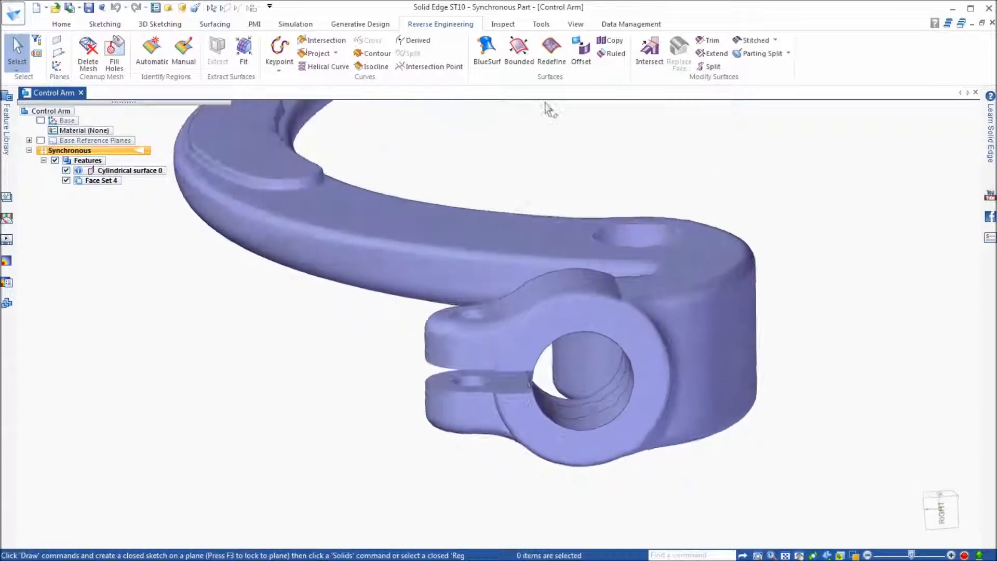
click(188, 67)
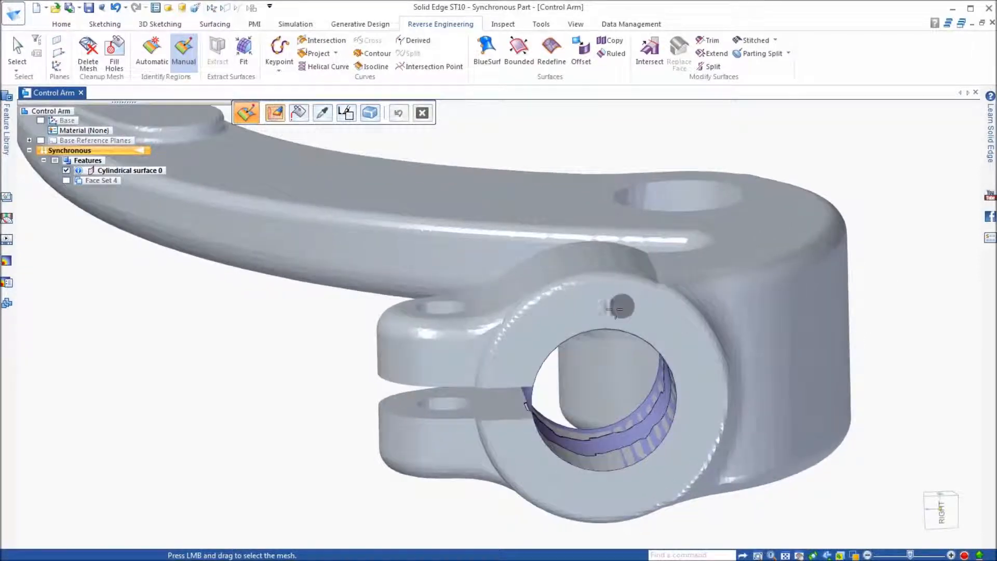
Paint the flat ring face around the bore opening as a region and start Fit.
click(510, 376)
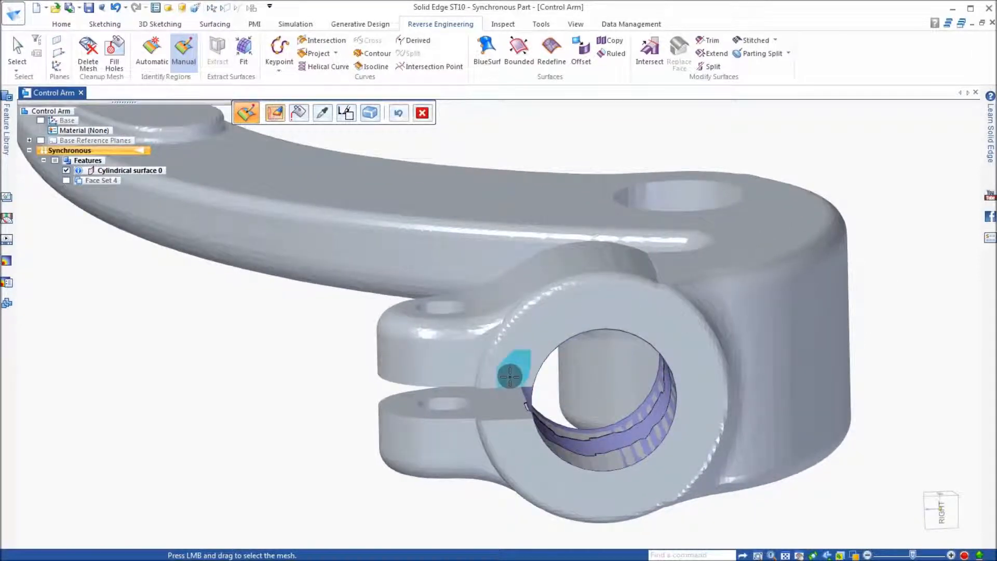
drag(527, 341, 656, 318)
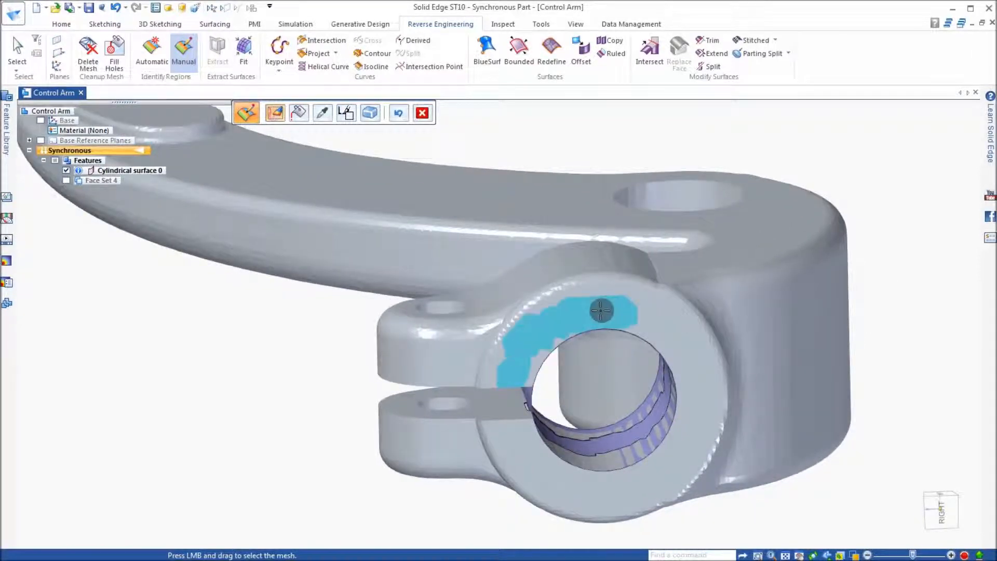
mouse_move(656, 318)
mouse_down()
mouse_move(704, 397)
mouse_move(672, 473)
mouse_move(595, 503)
mouse_move(514, 460)
mouse_move(499, 425)
mouse_up()
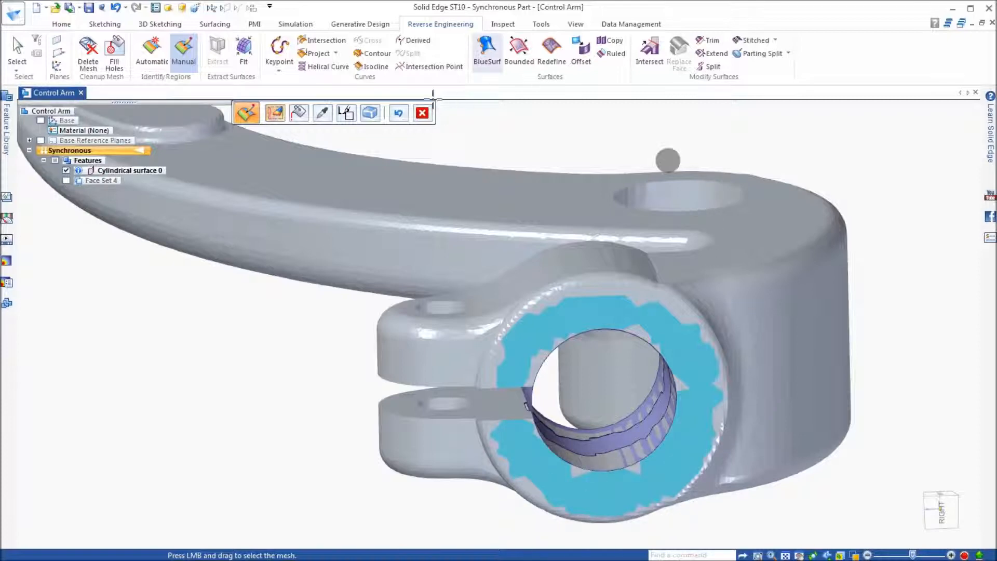
click(244, 55)
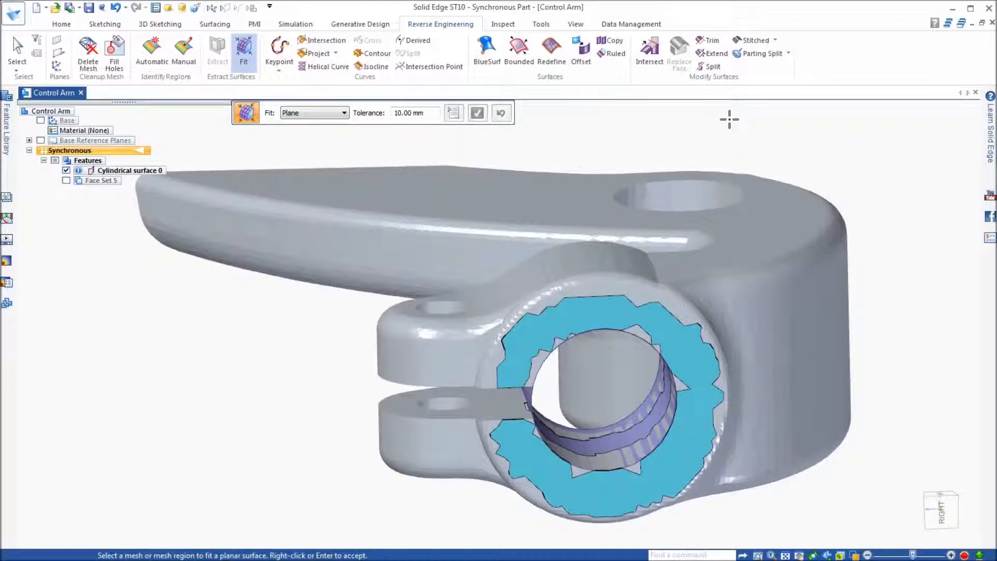
Fit a plane to the painted ring region and hide the Face Set 6 mesh.
click(575, 312)
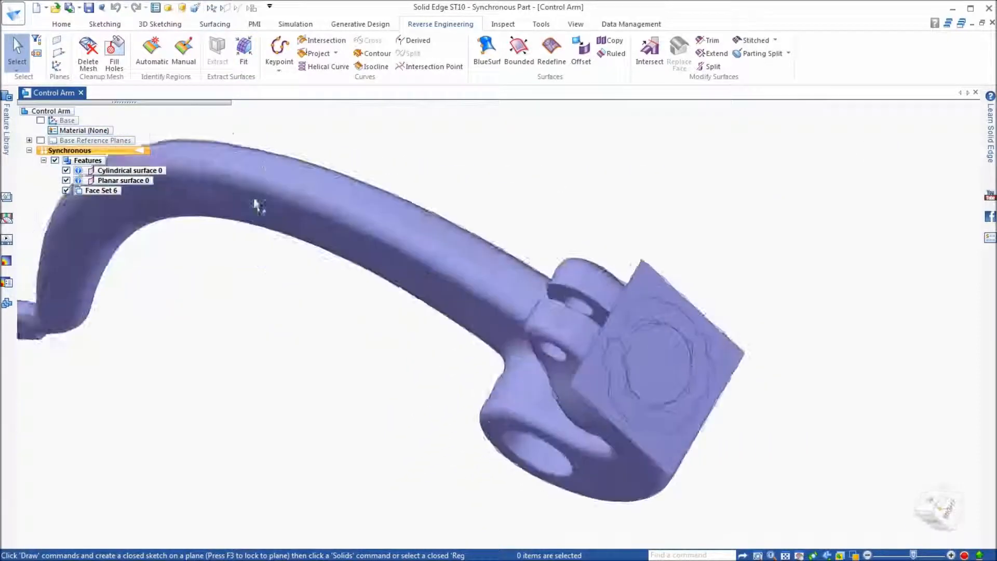
click(65, 190)
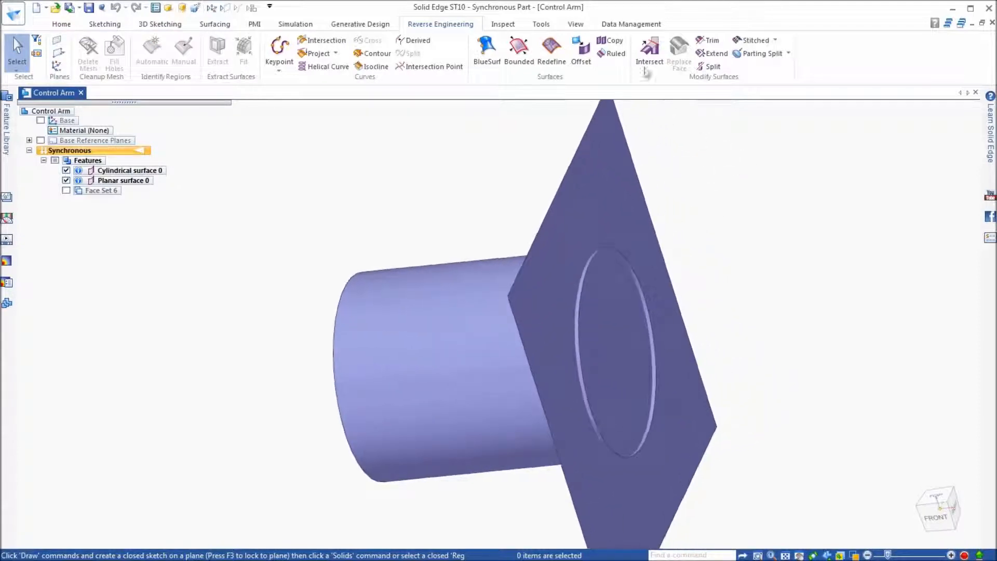
Trim the planar plate with the cylinder, removing its circular region.
click(704, 39)
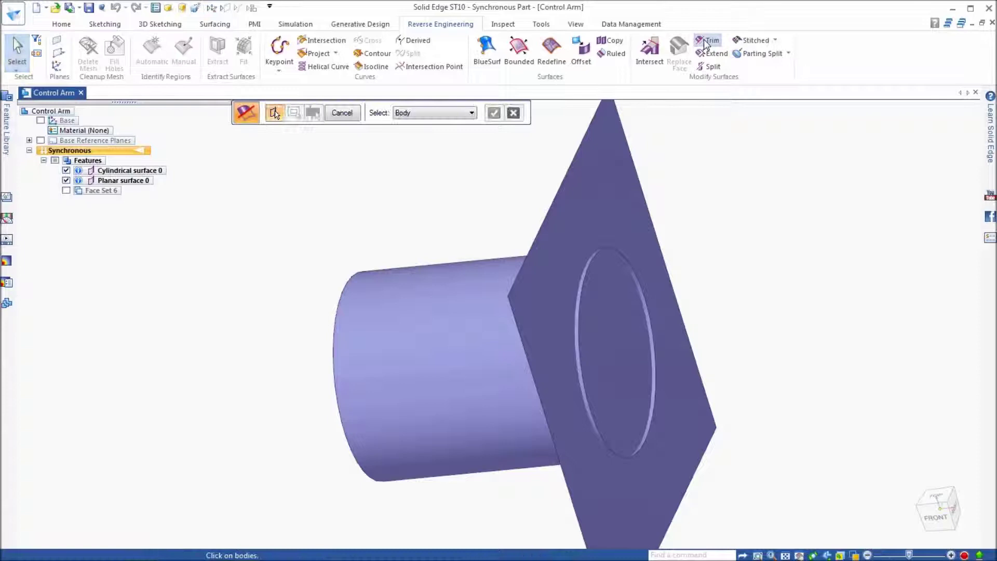
click(619, 171)
click(419, 361)
right_click(743, 272)
click(625, 343)
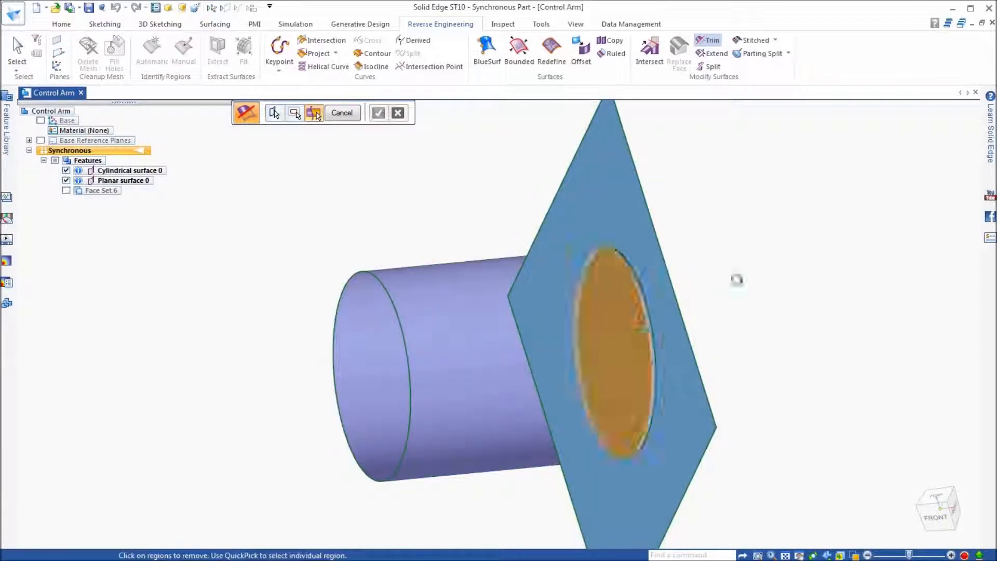
right_click(744, 274)
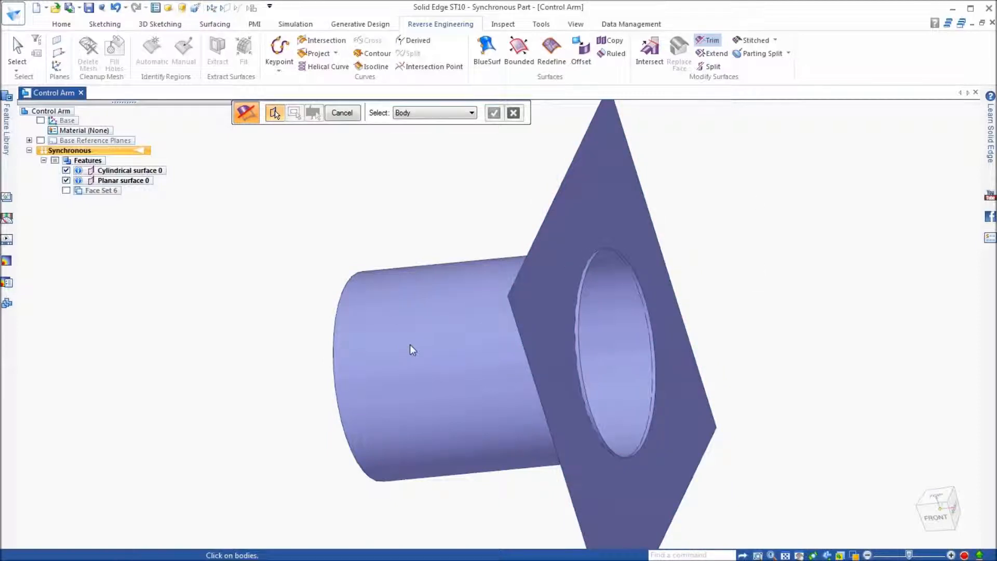
Trim the cylinder at the plate, exit Trim and show the Face Set 6 mesh again.
click(433, 382)
right_click(736, 227)
middle_drag(737, 227, 725, 204)
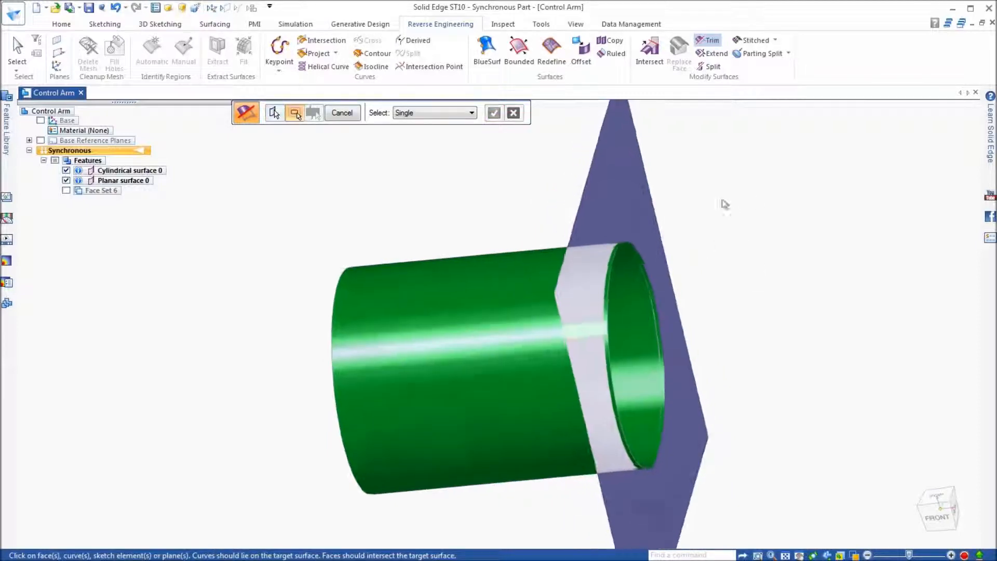
click(662, 180)
right_click(733, 249)
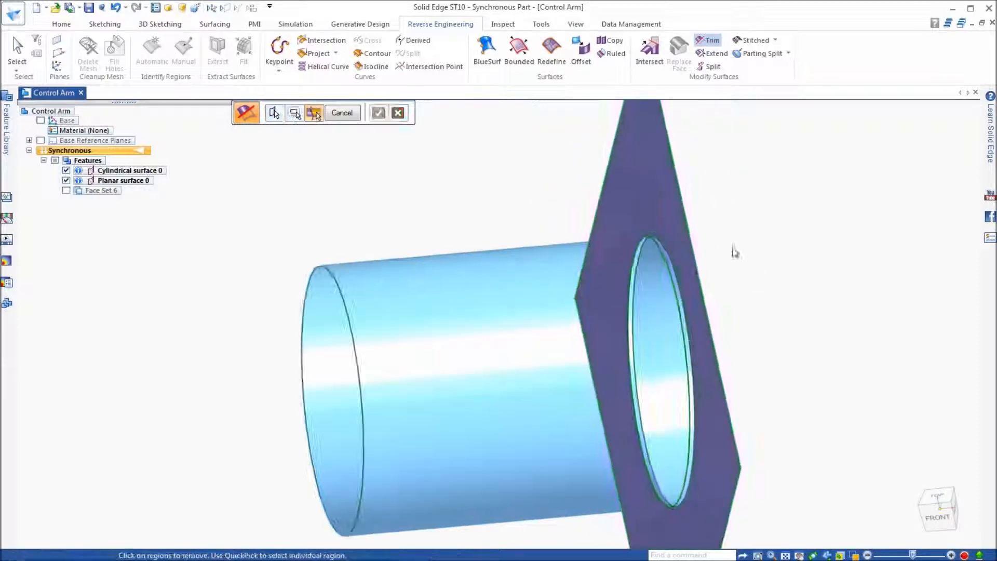
middle_drag(734, 252, 691, 274)
click(692, 275)
right_click(797, 212)
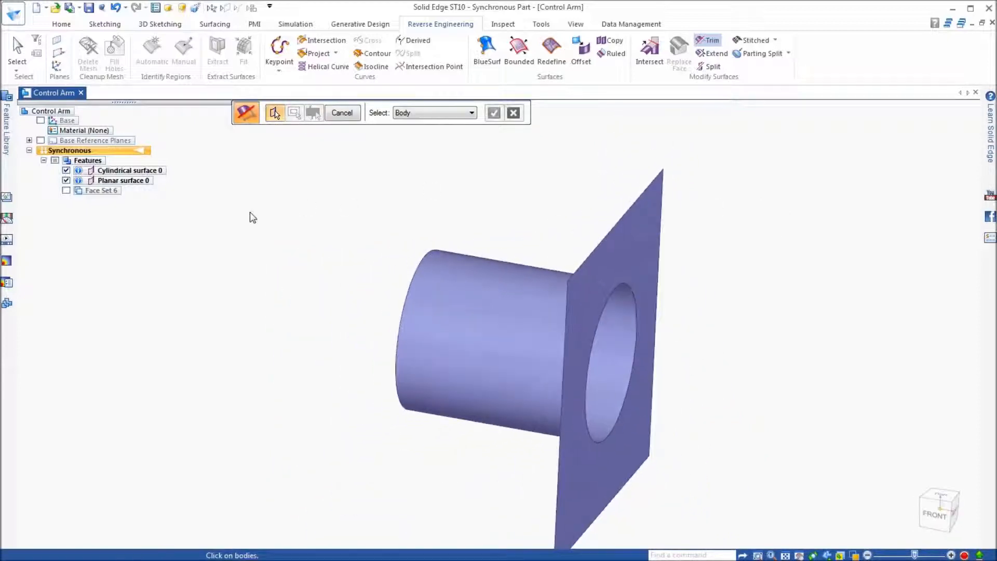
key(Escape)
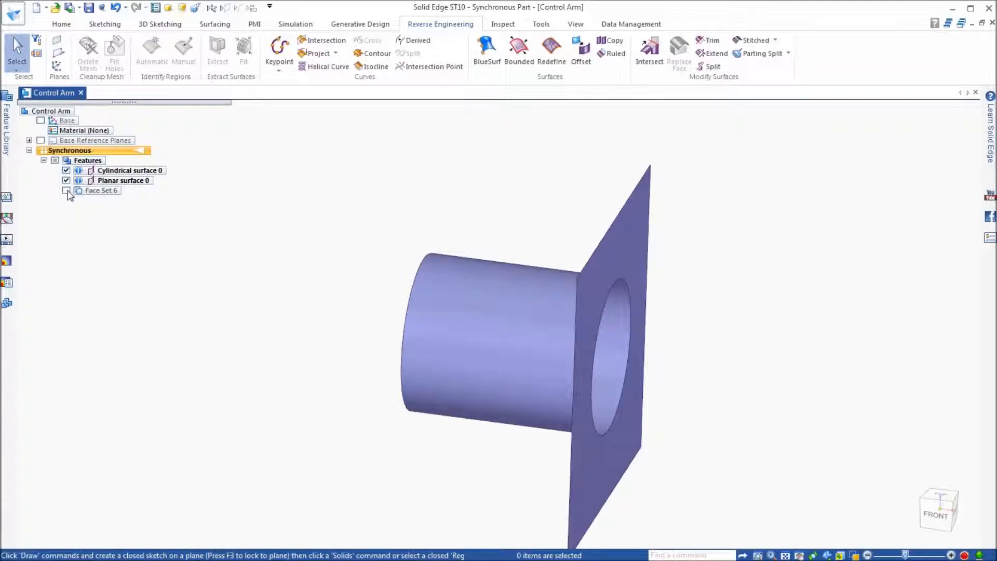
click(66, 190)
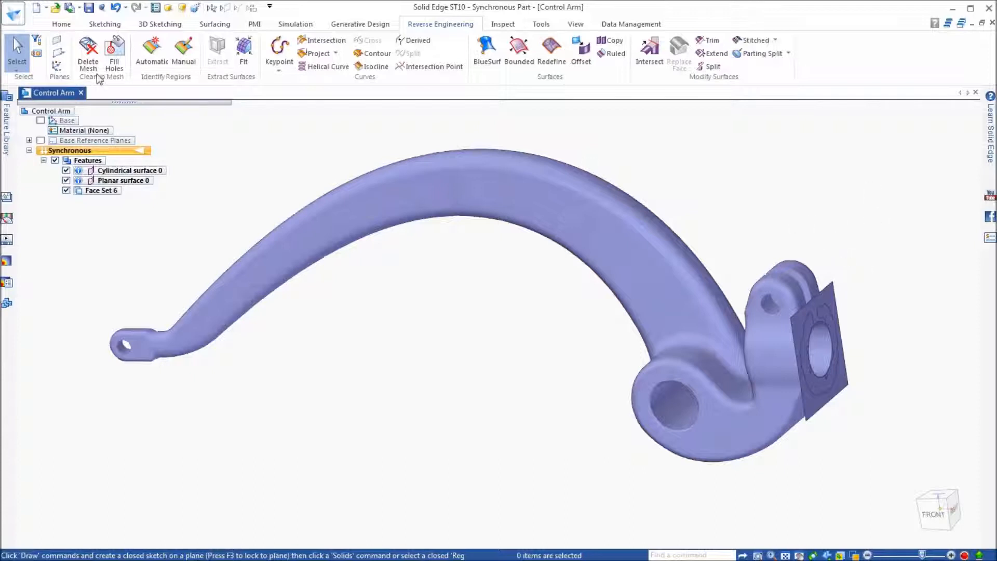
Open Control Arm-Convergent.par, listing all Solid Edge documents in the folder.
click(55, 9)
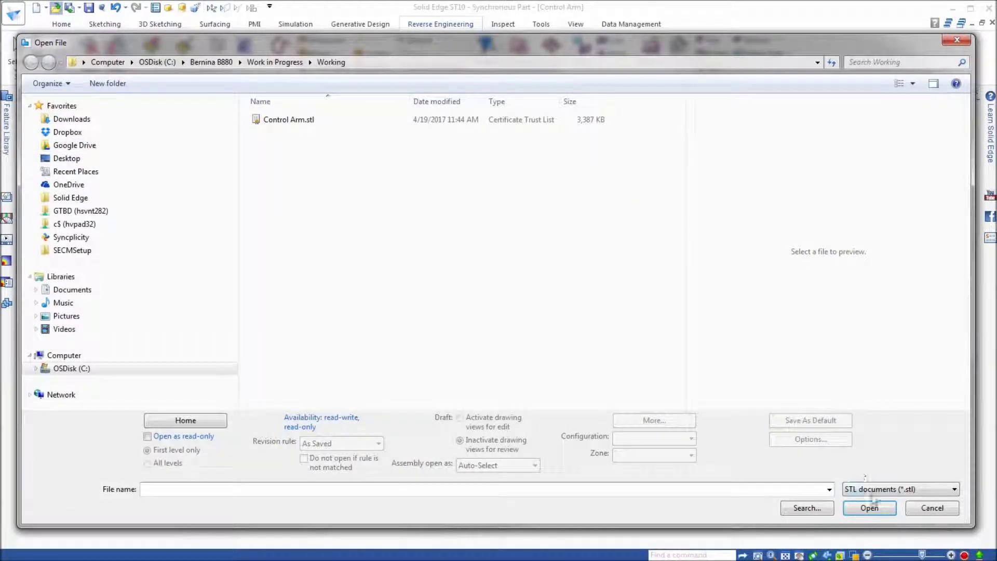
click(872, 493)
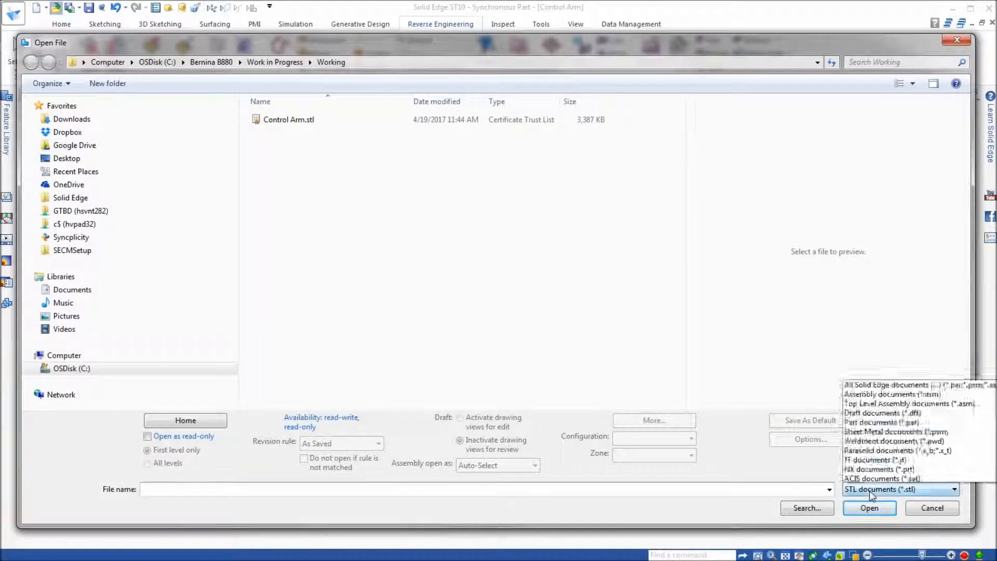
click(866, 216)
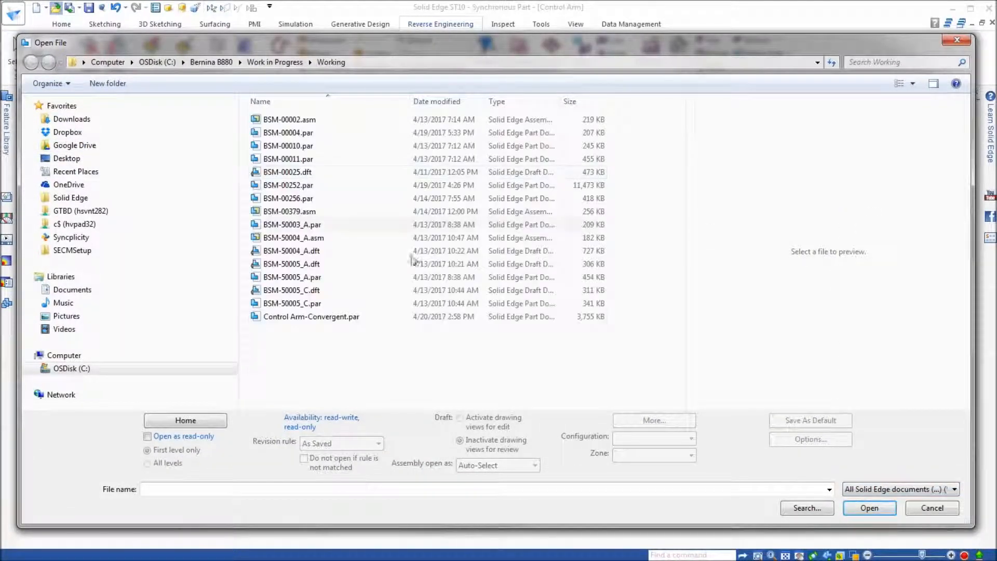
click(329, 315)
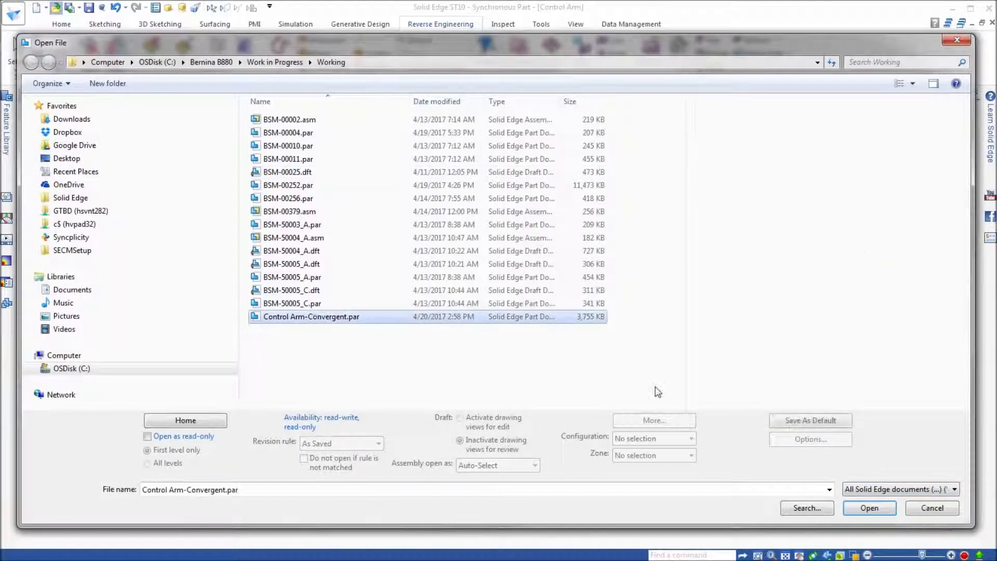
click(870, 507)
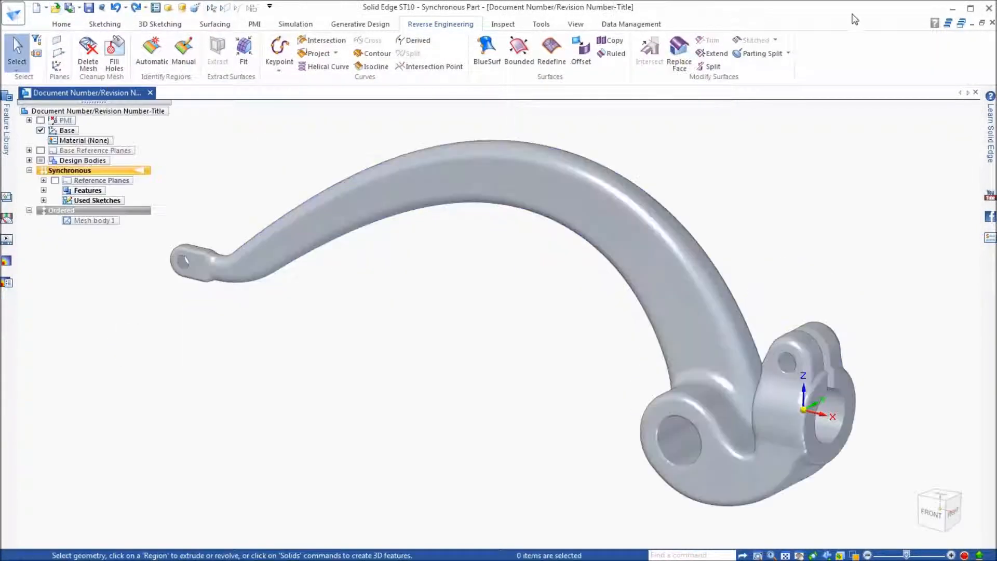
Collapse the ribbon and turn the part to the front view.
double_click(457, 26)
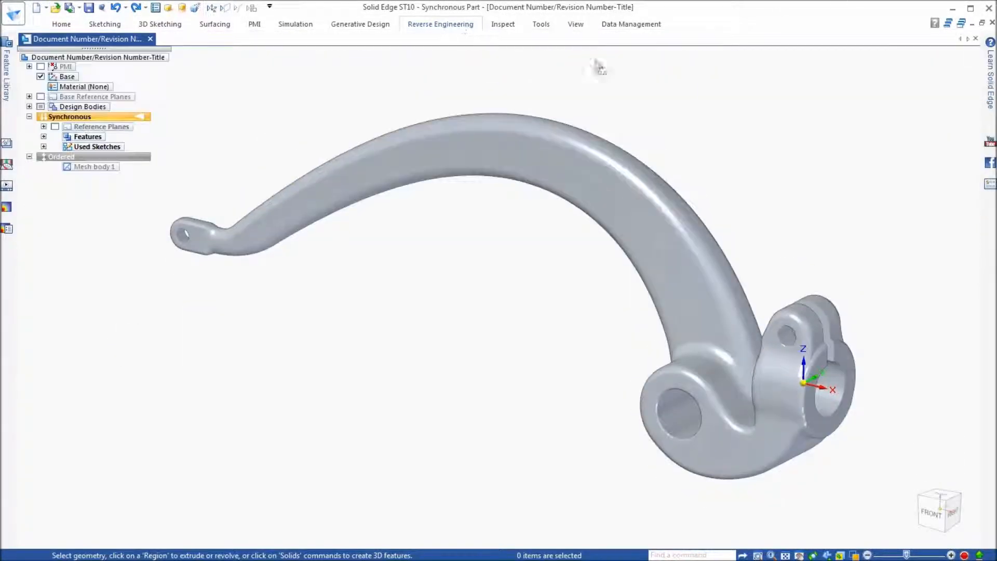
key(ctrl+f)
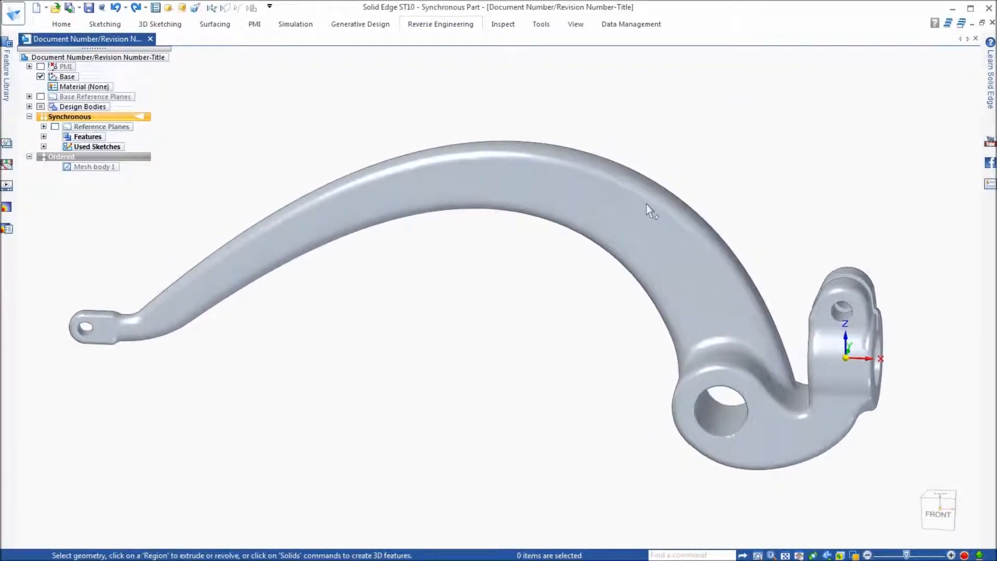
key(ctrl+f)
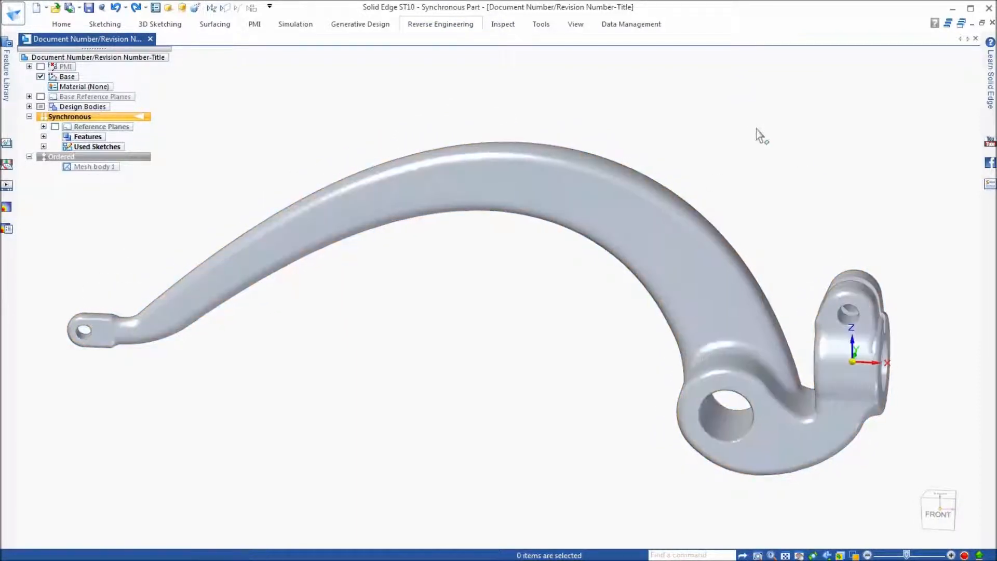
Sketch a 12 mm diameter circle centred on the upper arm with the plane locked.
right_click(724, 128)
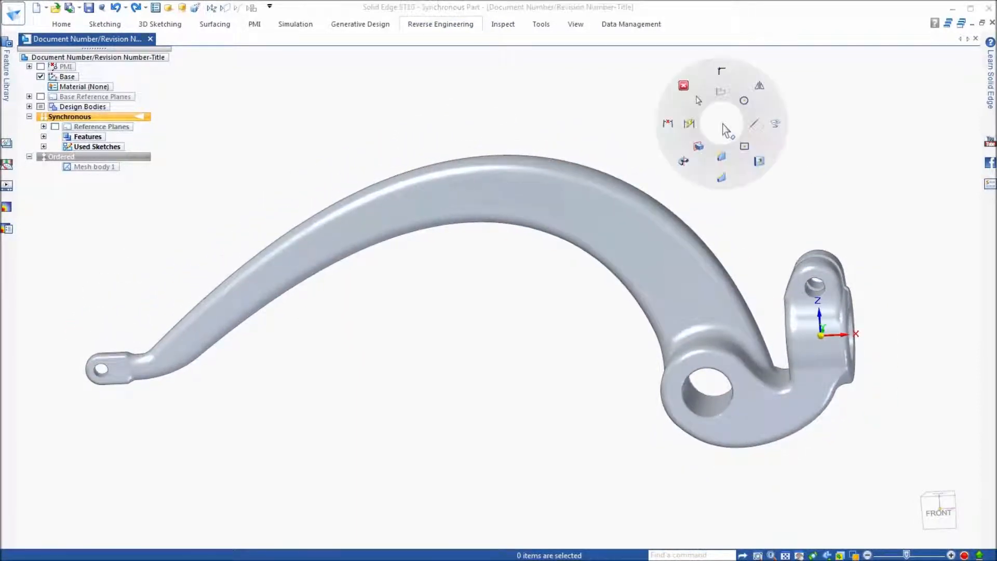
click(745, 105)
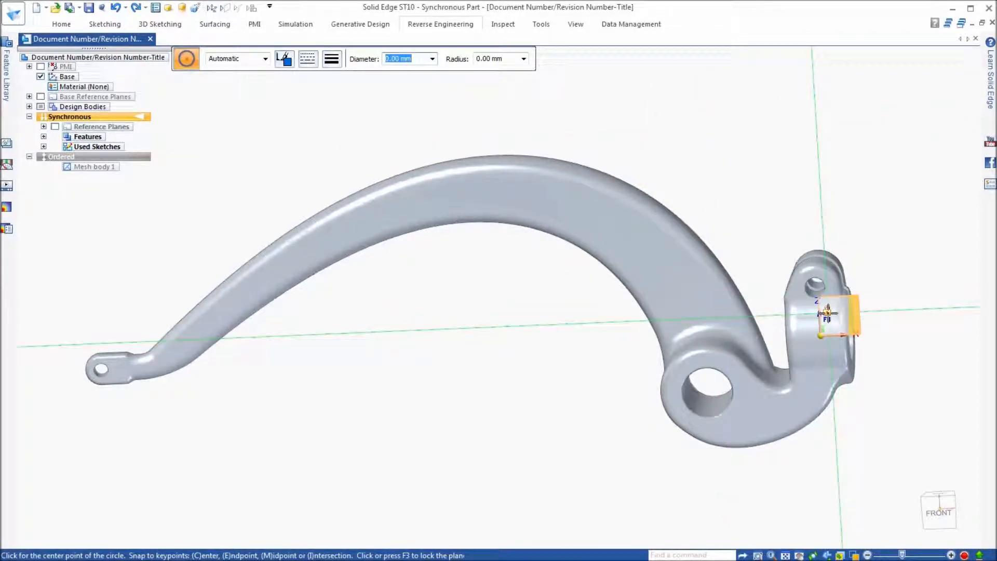
key(F3)
click(502, 195)
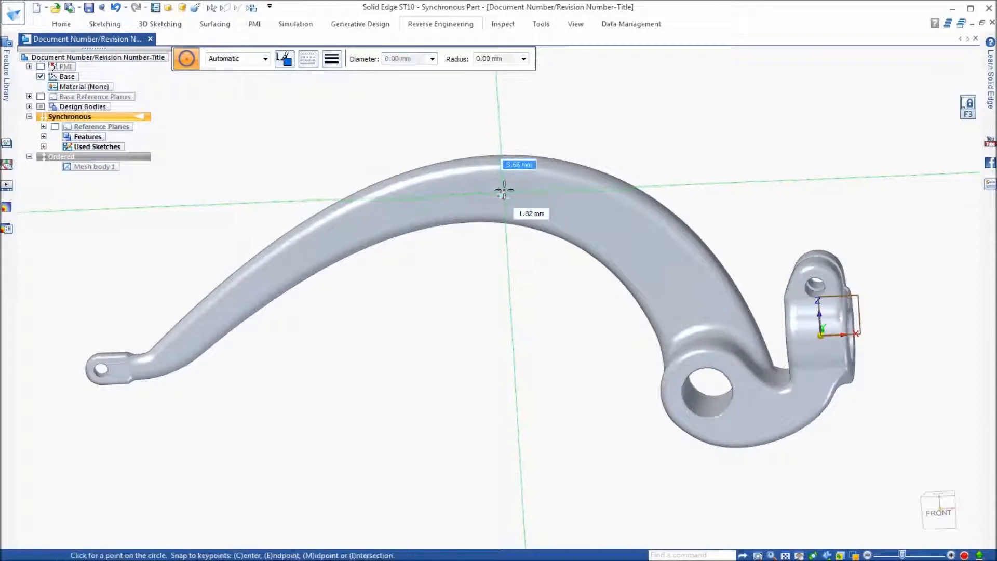
key(Return)
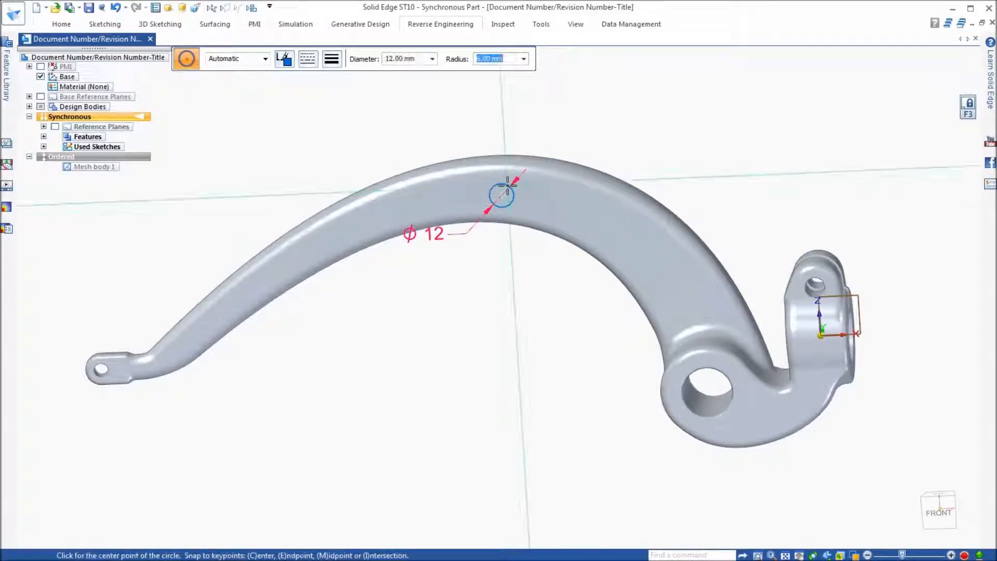
scroll(574, 156, up, 2)
key(Escape)
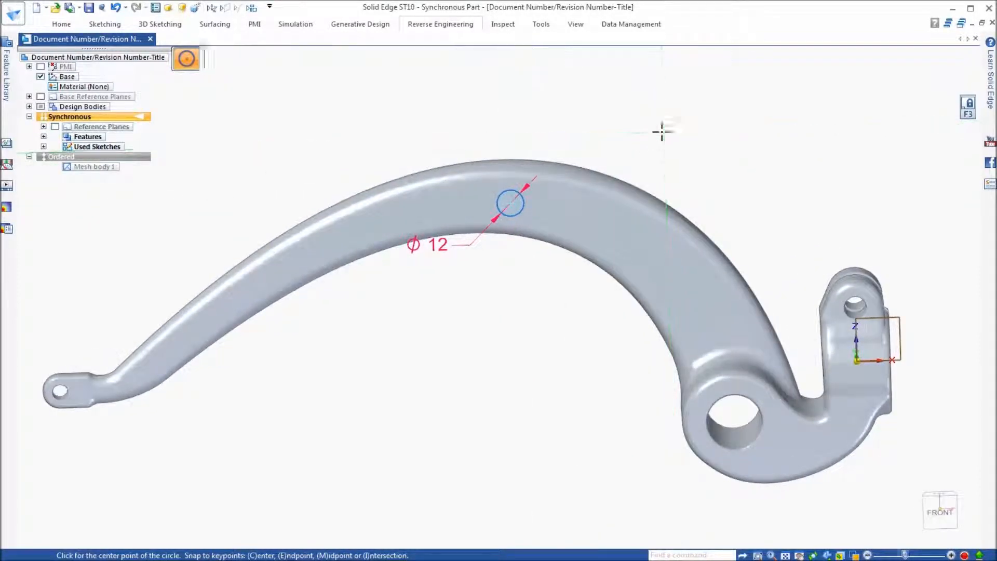
Dimension the circle centre 150 mm horizontally from the right-end hole.
right_click(666, 139)
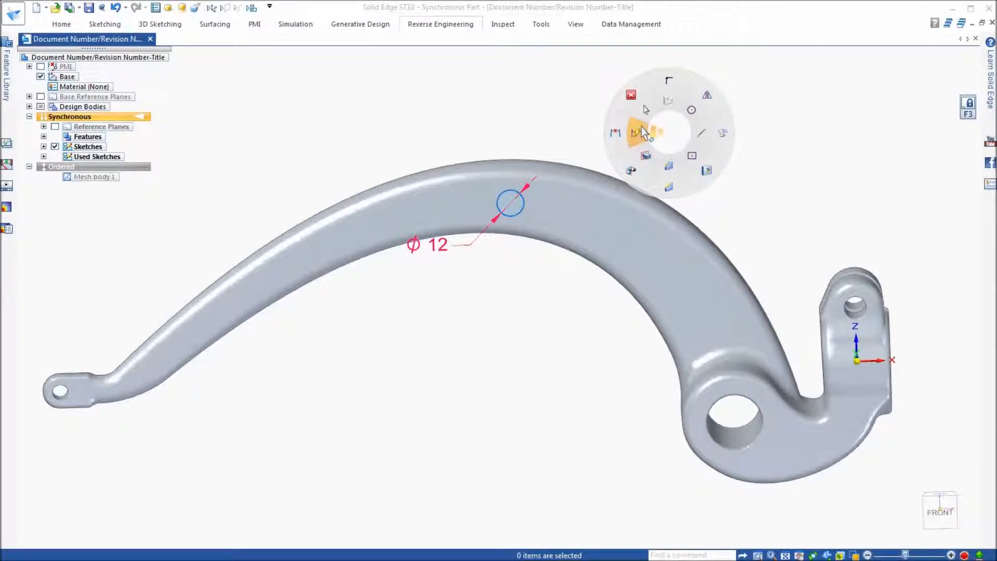
click(641, 133)
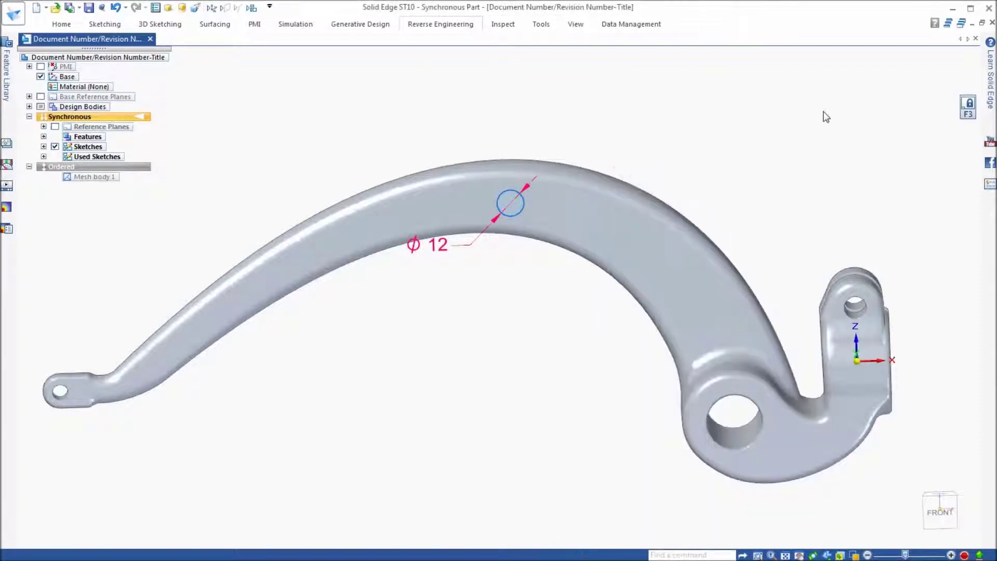
click(858, 340)
click(511, 186)
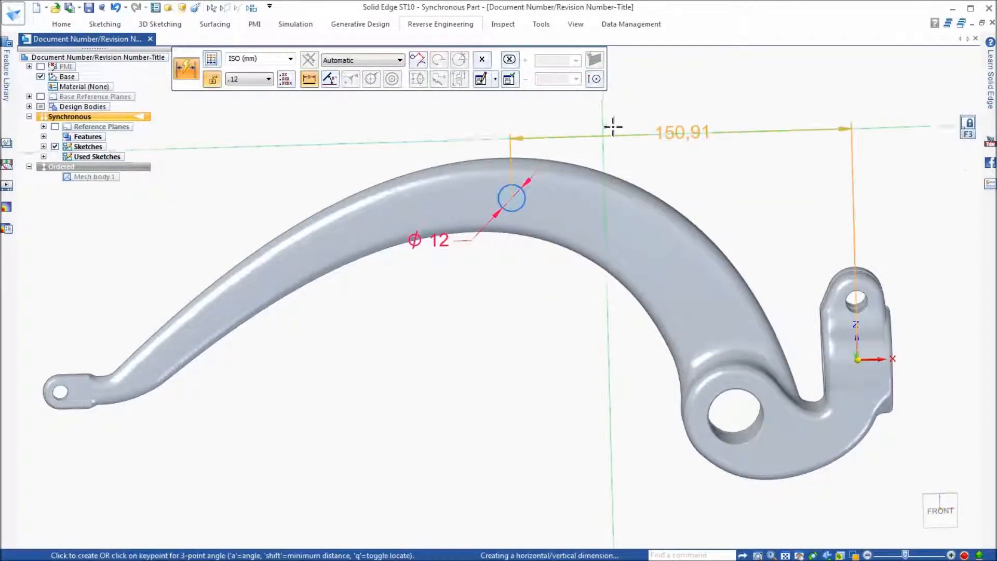
click(620, 121)
text(15)
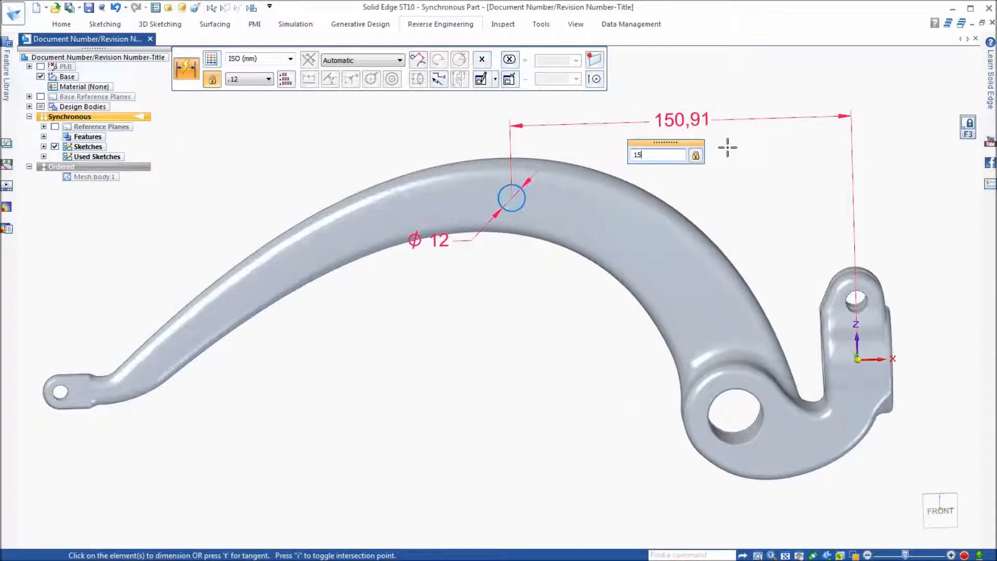
text(0)
key(Return)
scroll(439, 161, up, 3)
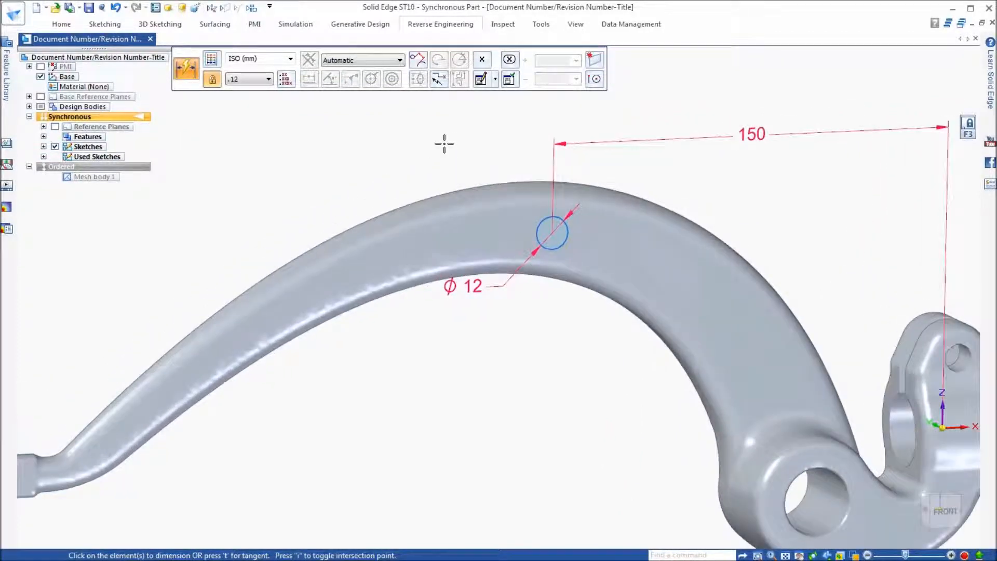
key(Escape)
scroll(483, 117, up, 1)
scroll(668, 312, up, 2)
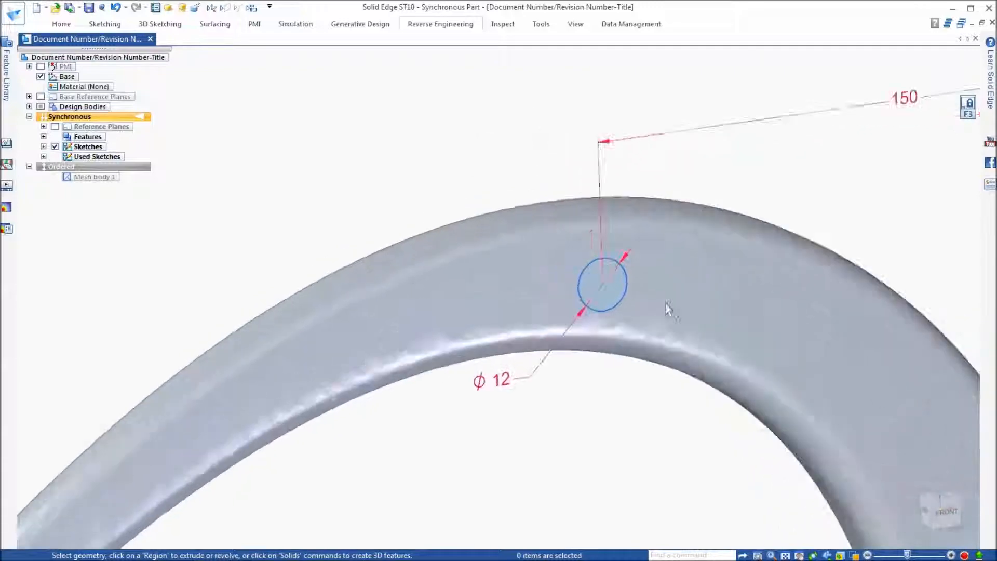
scroll(629, 461, up, 1)
scroll(610, 336, up, 1)
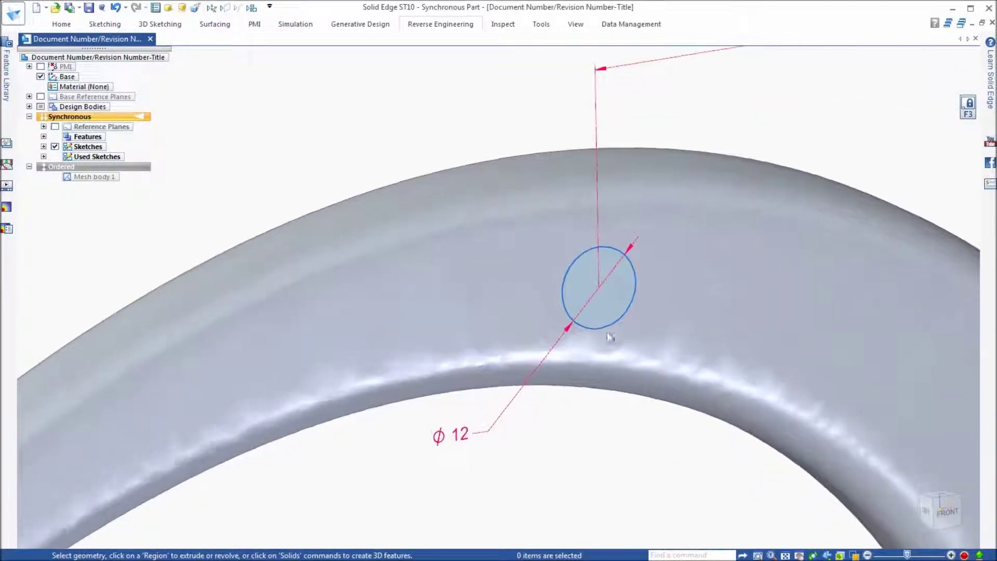
Cut the 12 mm circle region through the arm and fit the whole part in view.
click(613, 300)
click(628, 305)
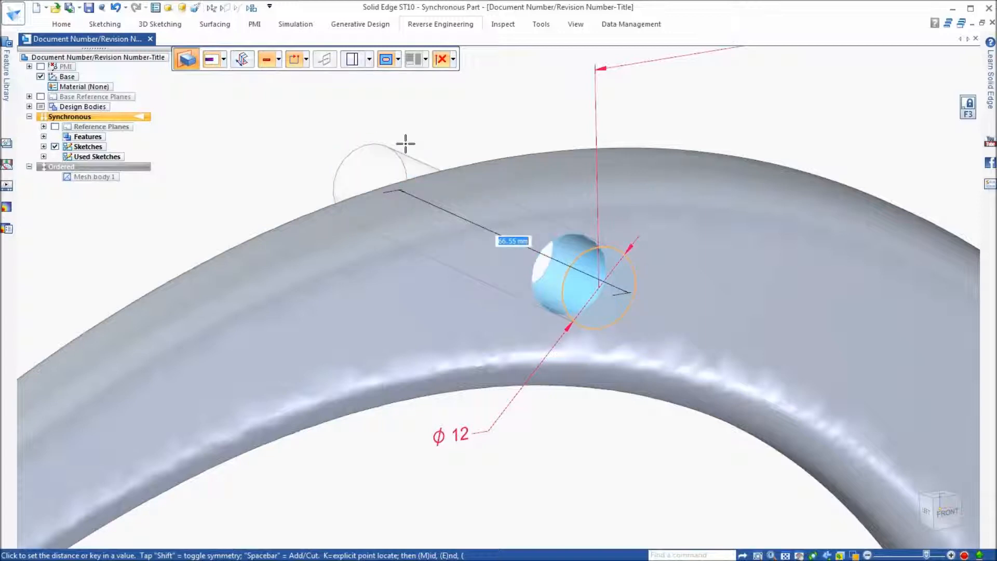
click(405, 142)
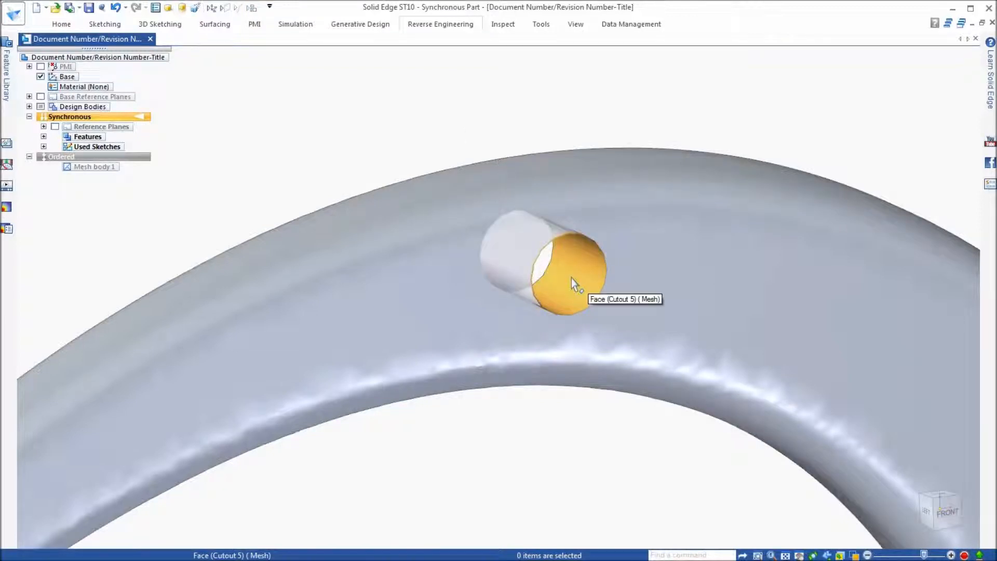
scroll(697, 93, down, 3)
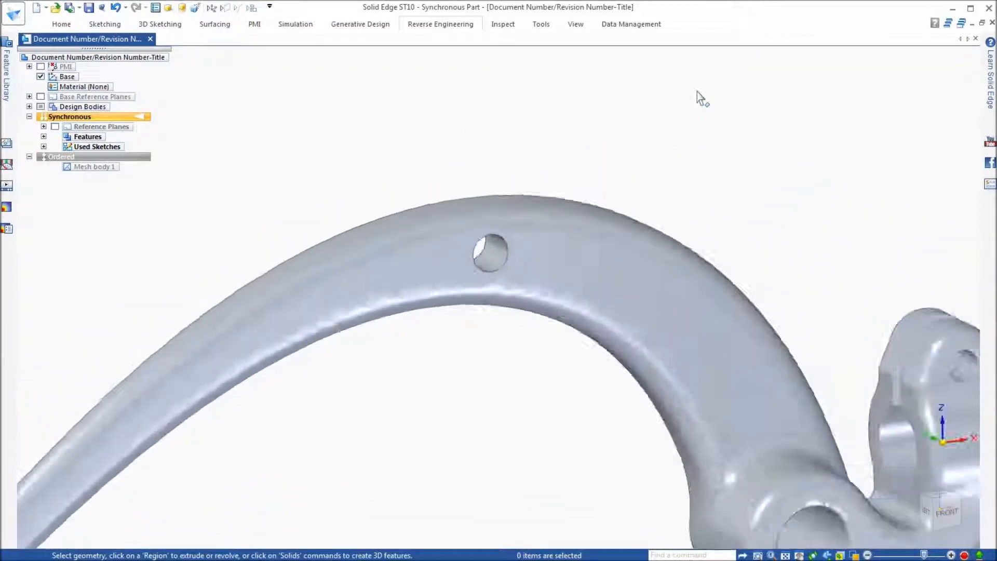
key(ctrl+f)
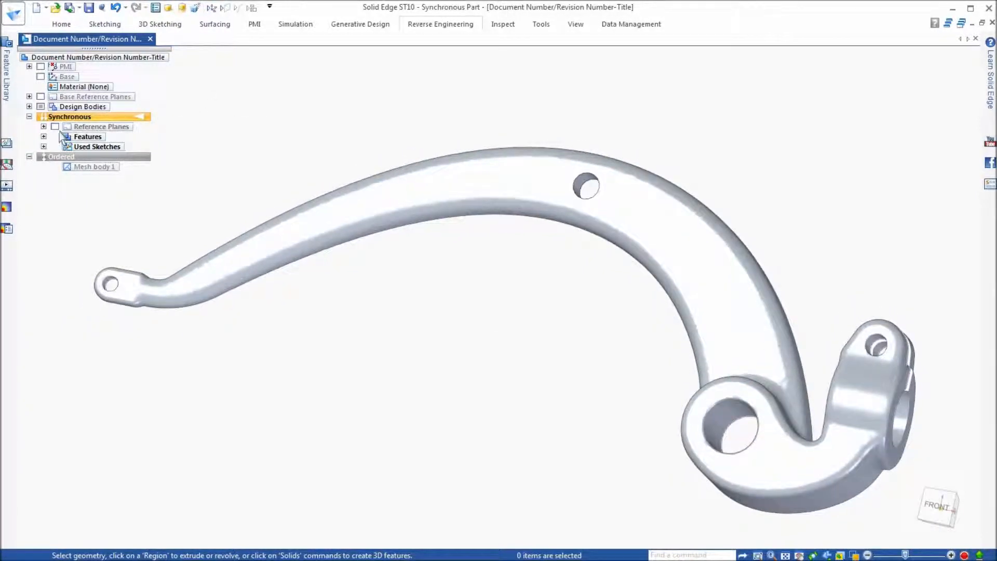
Sketch a short line across the curved arm as a text guide.
right_click(771, 151)
click(801, 151)
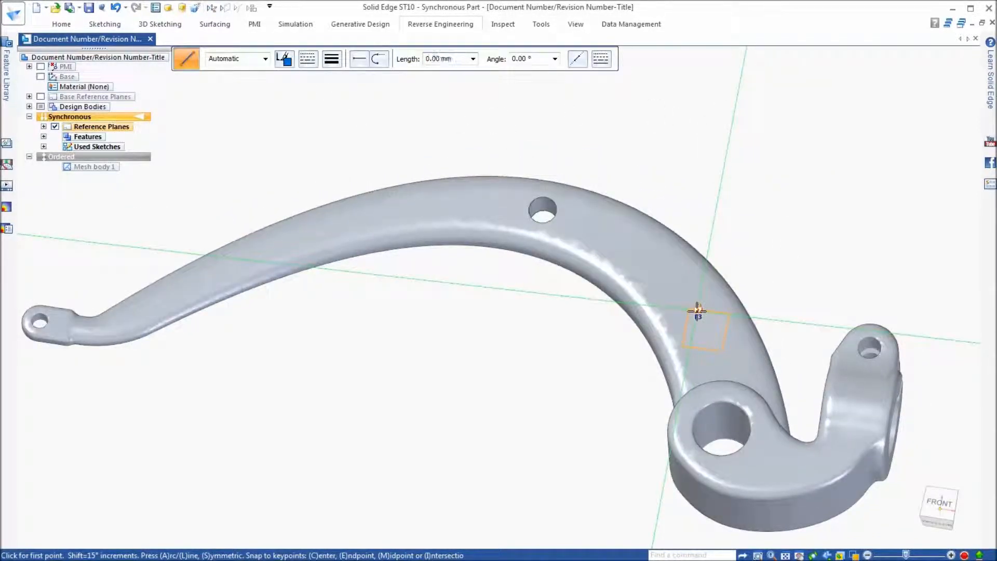
click(684, 295)
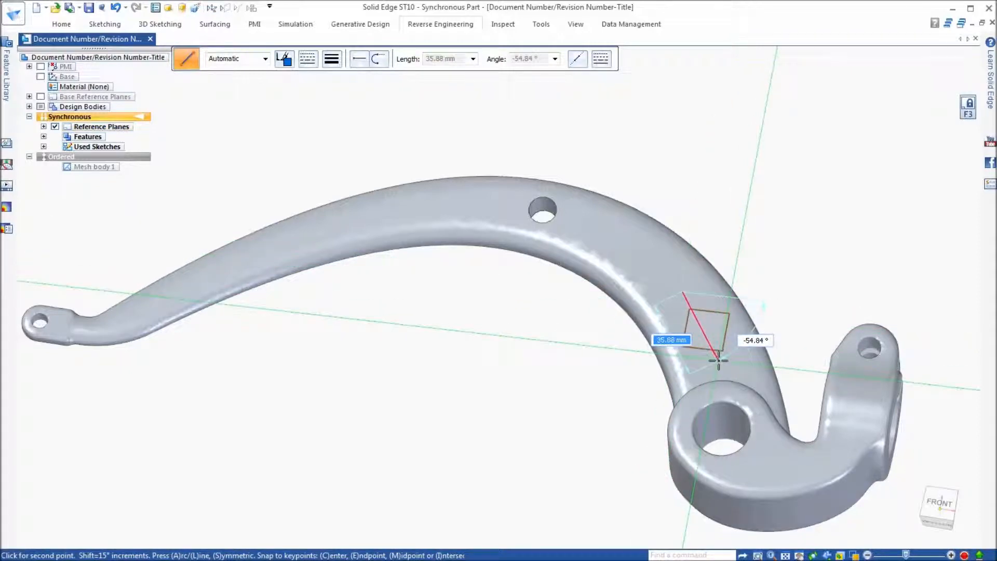
click(718, 355)
middle_drag(764, 210, 234, 127)
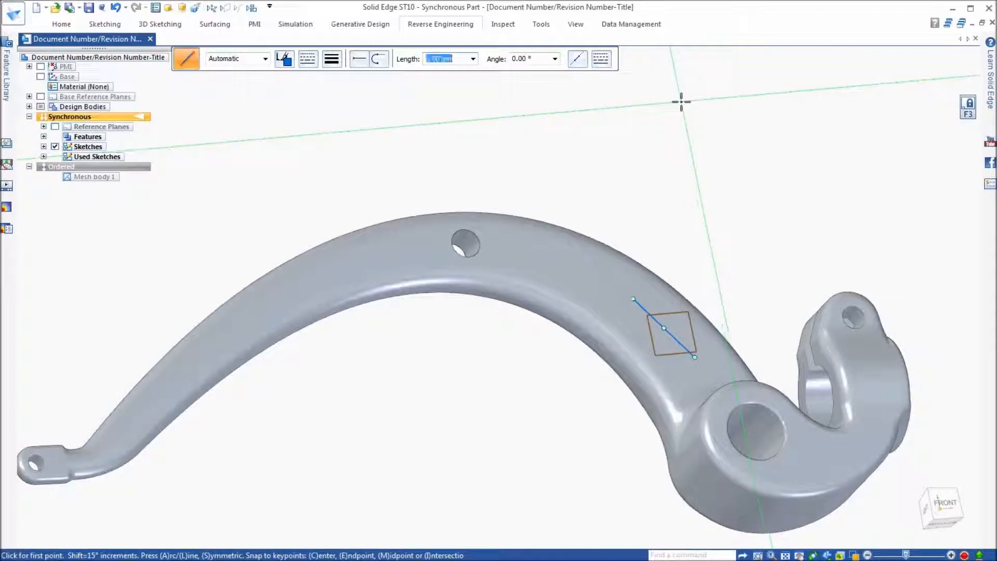
key(Escape)
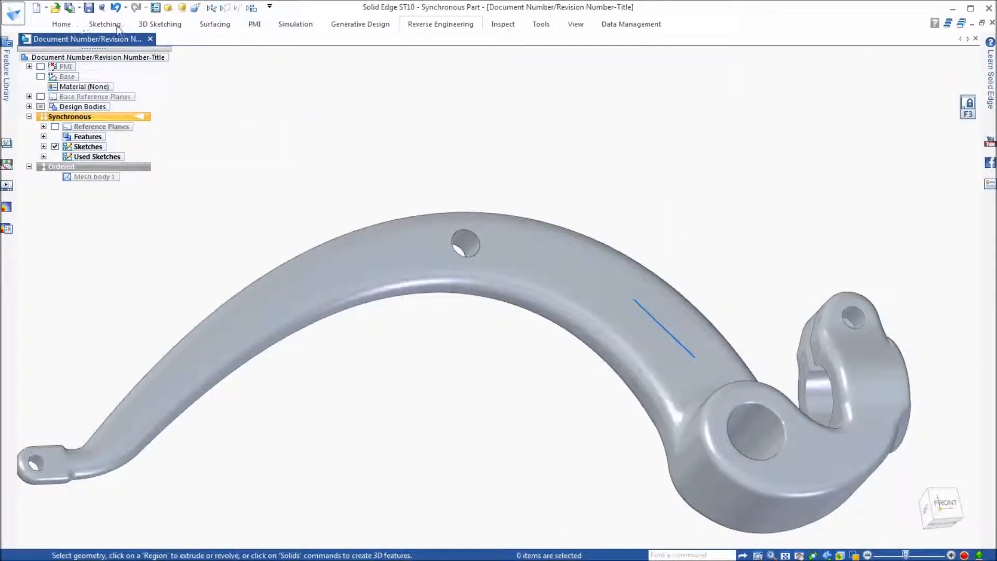
Add sketch text 'Part# 4675' with centre anchor placed along the line.
click(106, 24)
click(695, 53)
text(Part# 4675)
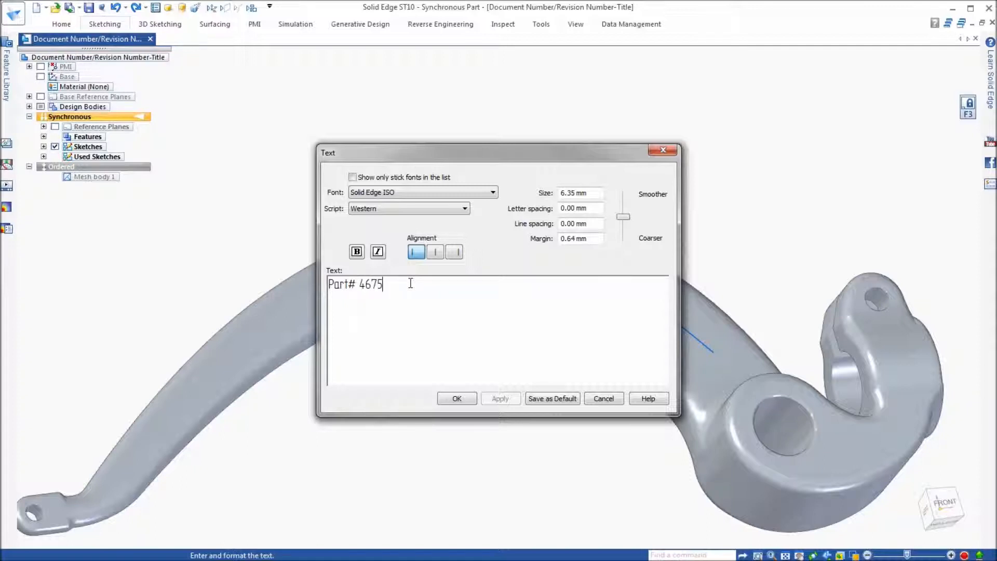
click(453, 401)
click(287, 61)
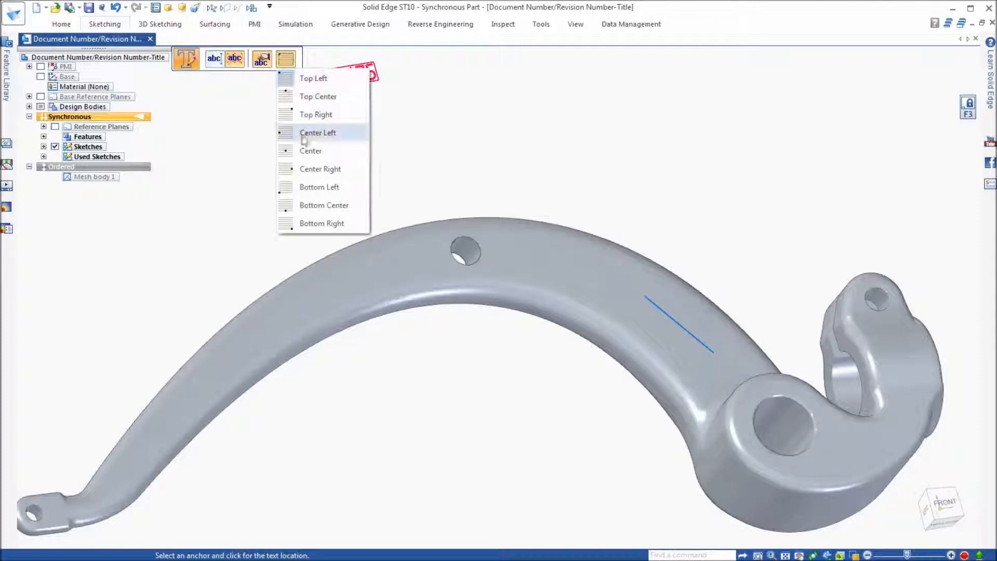
click(306, 151)
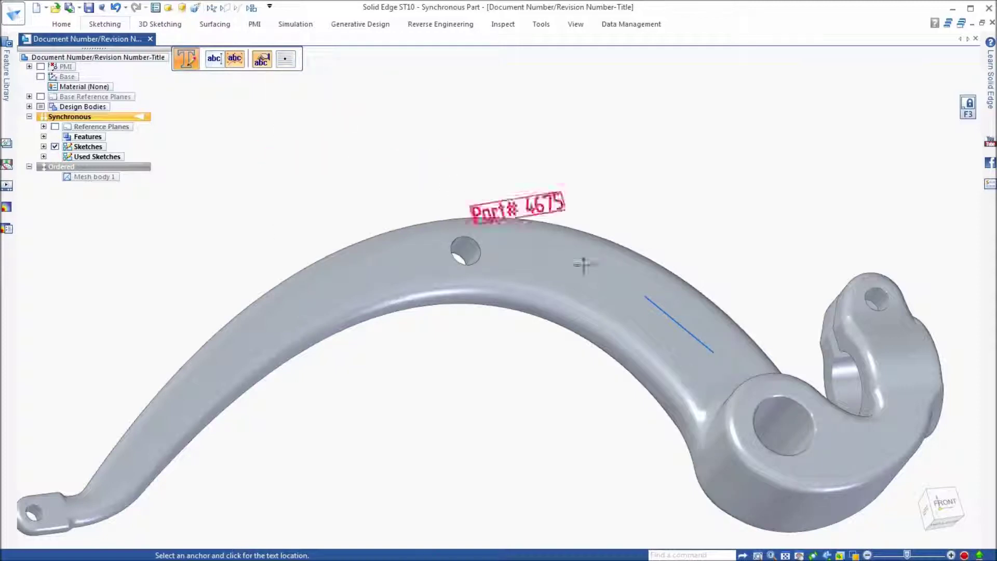
click(675, 322)
mouse_move(530, 439)
middle_down()
mouse_move(640, 73)
mouse_move(434, 180)
middle_up()
scroll(435, 179, up, 2)
scroll(511, 167, up, 2)
scroll(511, 167, up, 2)
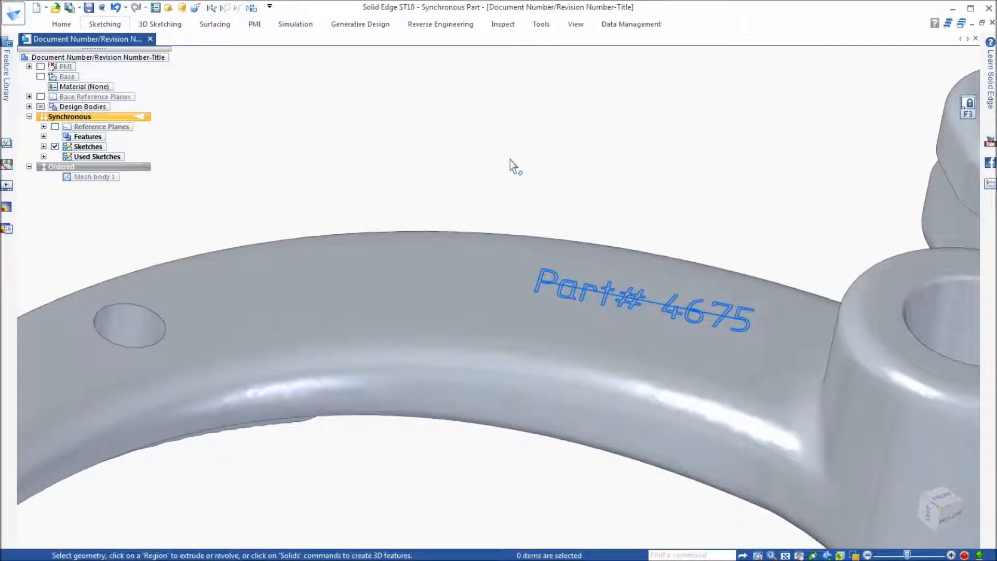
Extrude the Part# 4675 text with Single selection into lettering on the arm surface.
right_click(504, 154)
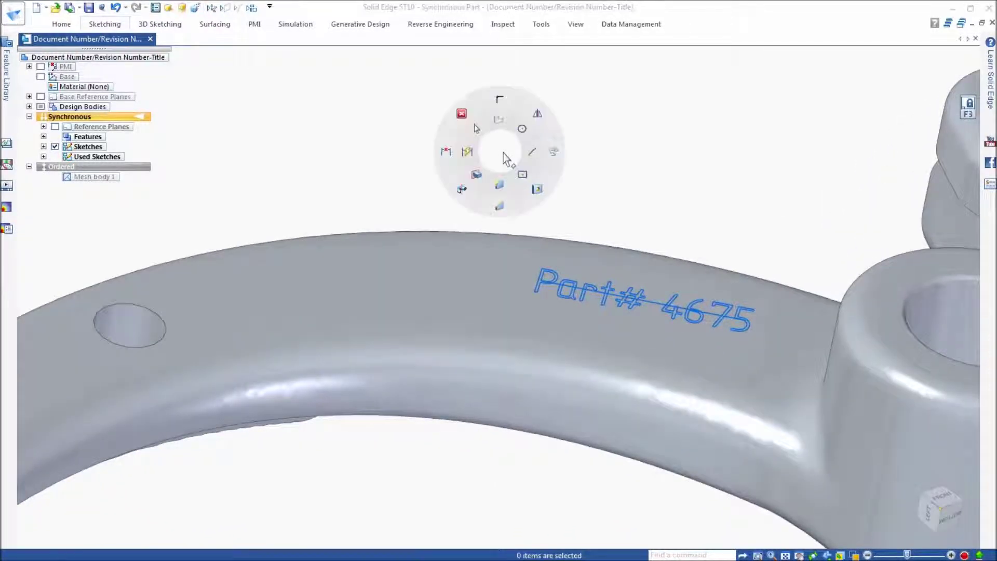
click(477, 174)
click(245, 60)
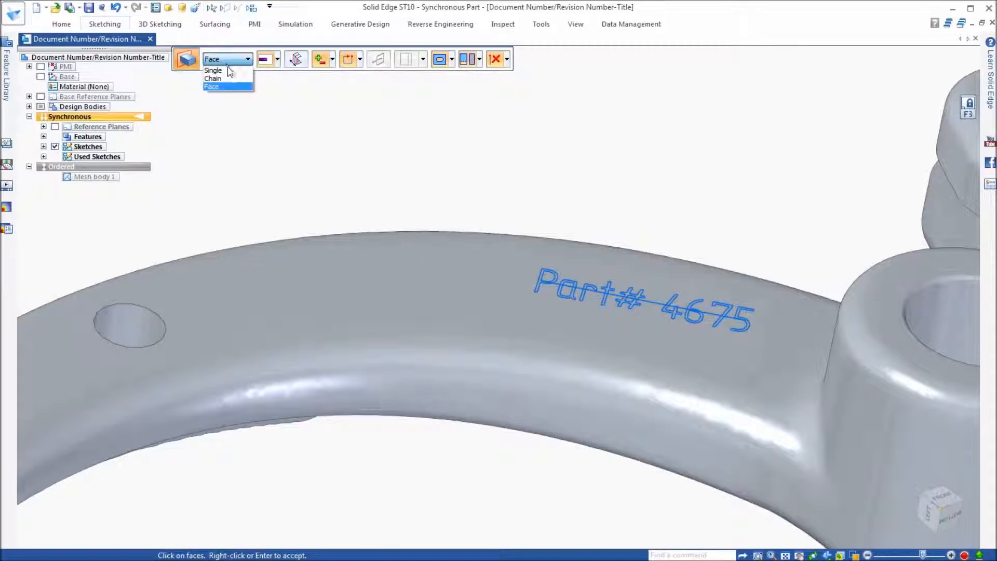
click(219, 69)
click(570, 280)
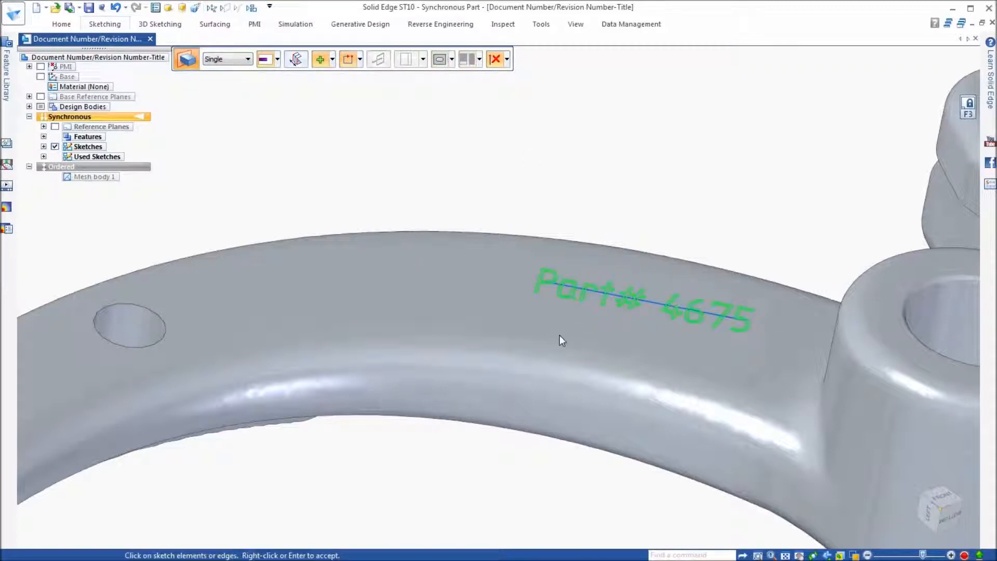
right_click(543, 365)
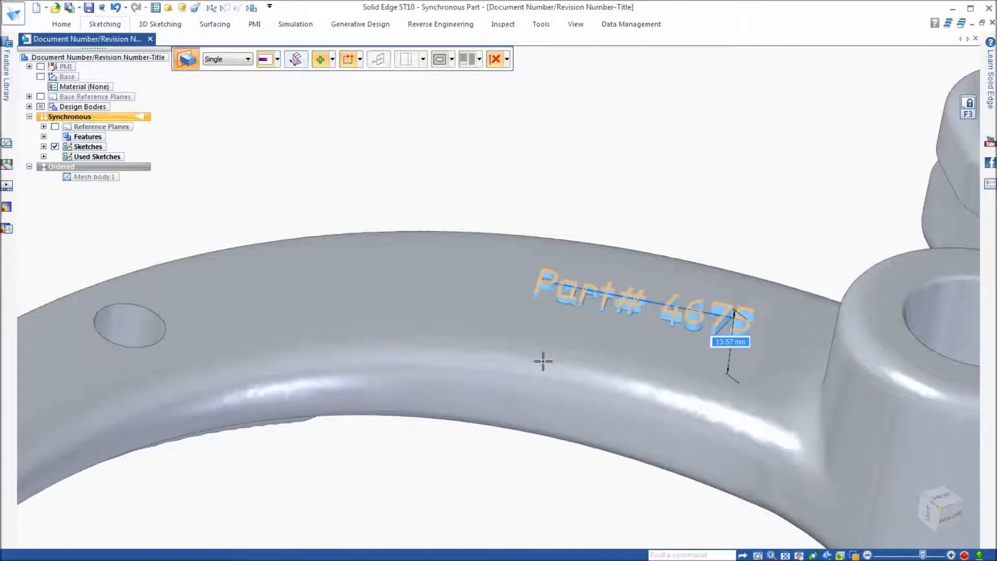
key(Return)
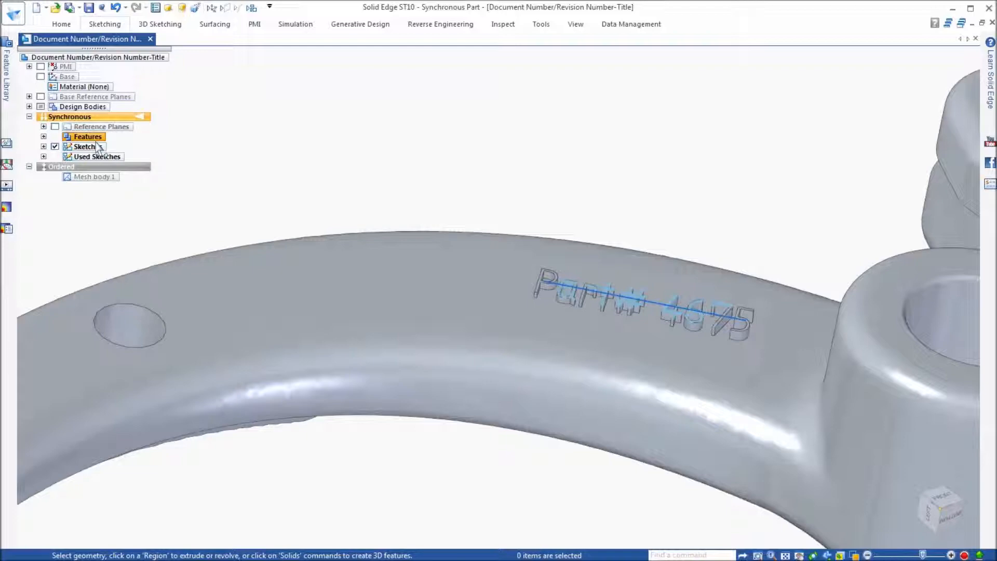
middle_drag(704, 151, 724, 94)
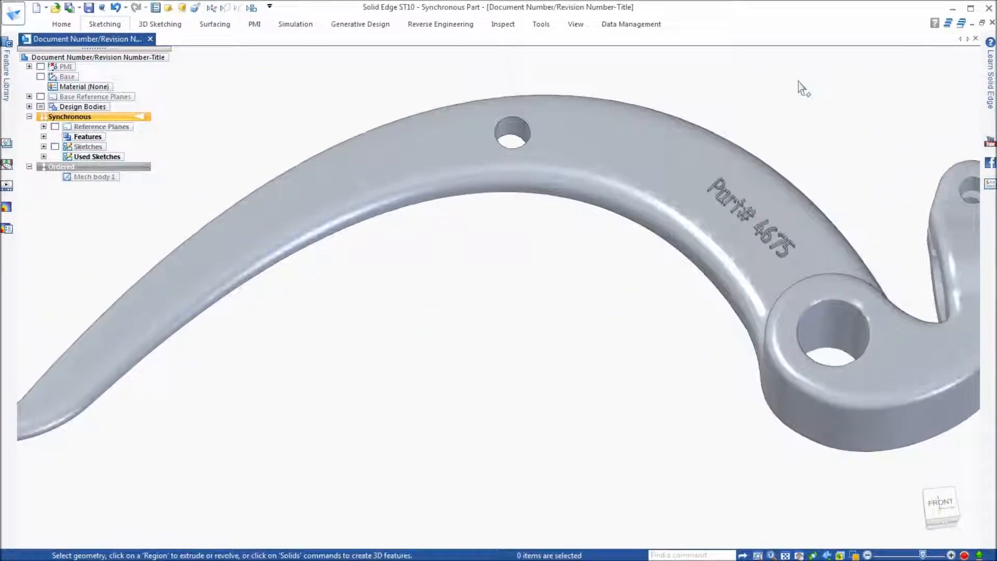
Show Design Body_2 and view it from the right and isometric sides.
click(29, 107)
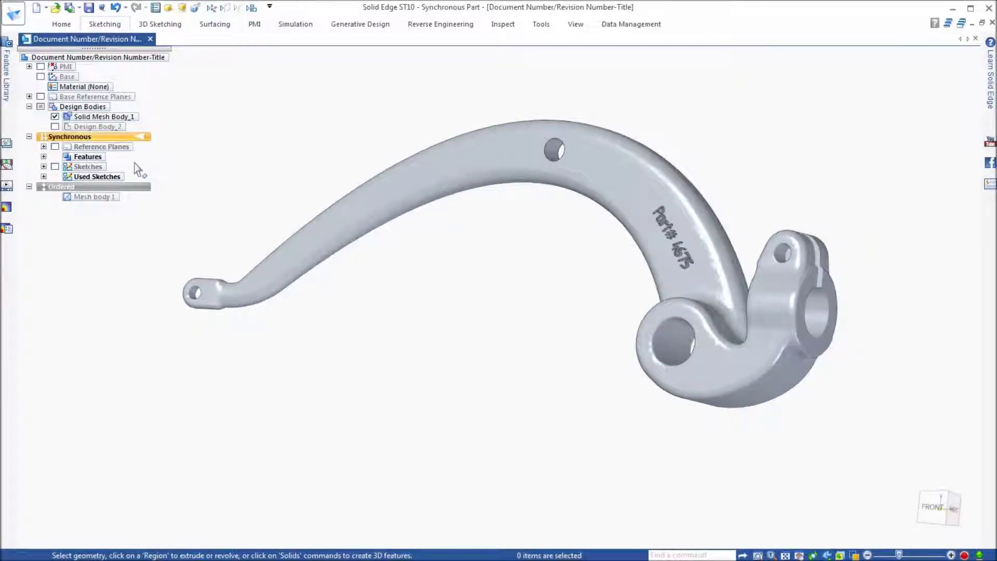
click(55, 127)
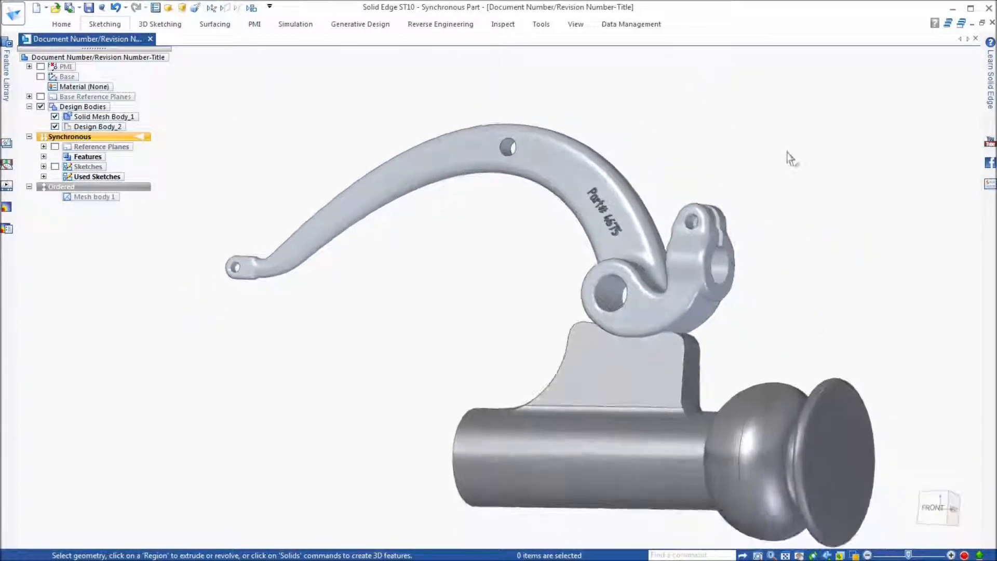
key(ctrl+r)
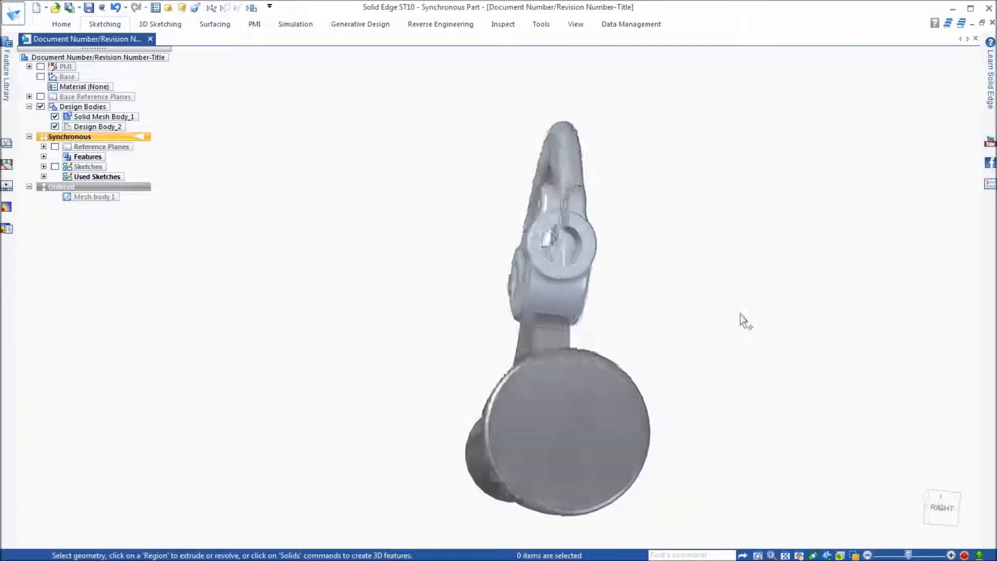
key(ctrl+i)
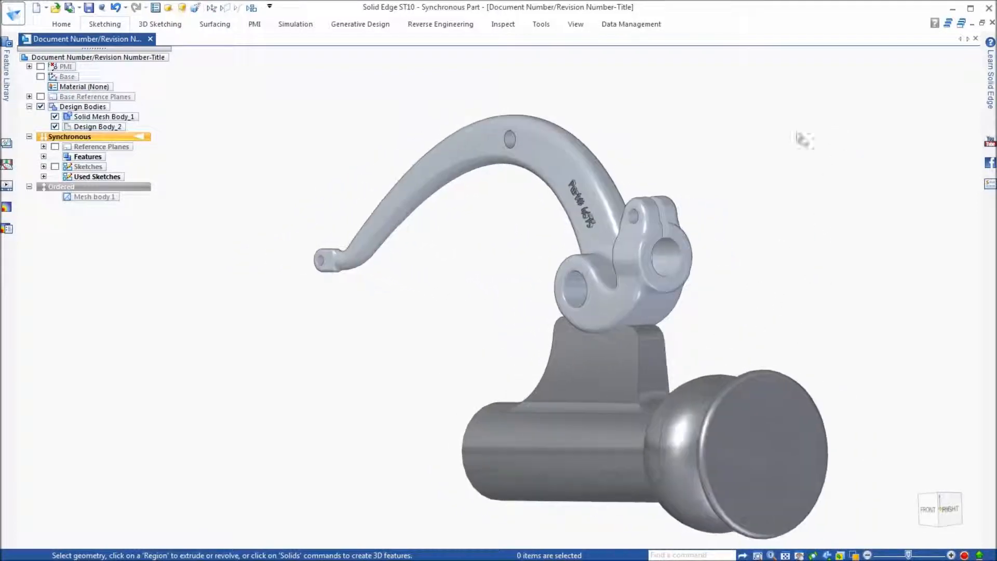
Switch the part to ordered modelling in the PathFinder, viewed from the right.
double_click(106, 192)
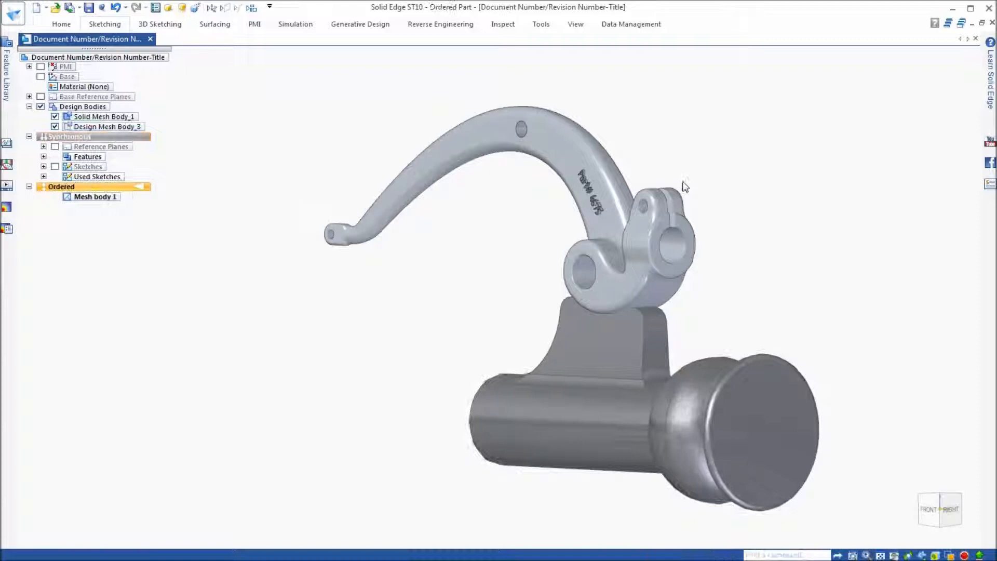
scroll(766, 161, up, 2)
scroll(790, 167, up, 2)
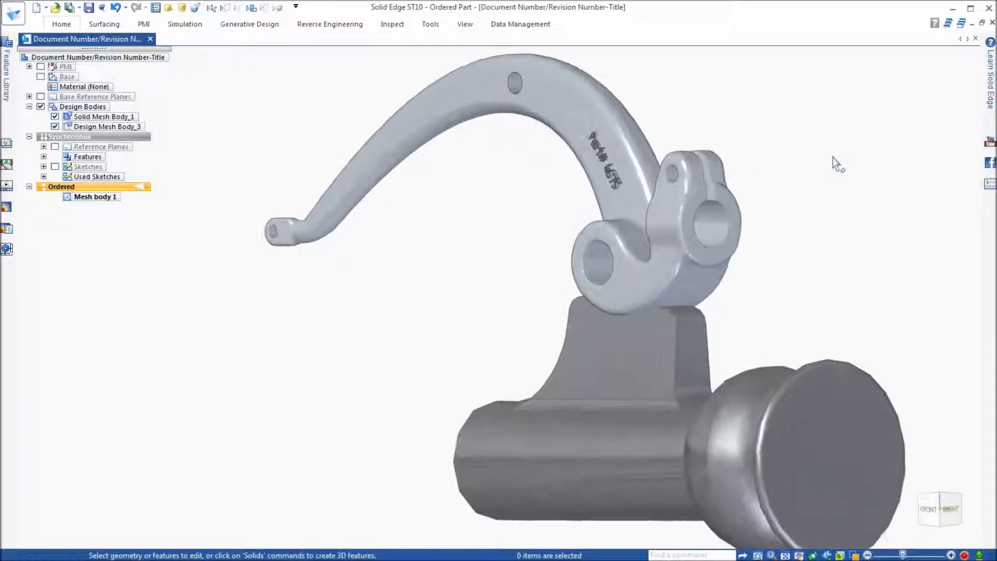
scroll(835, 163, up, 2)
scroll(808, 156, up, 2)
key(ctrl+r)
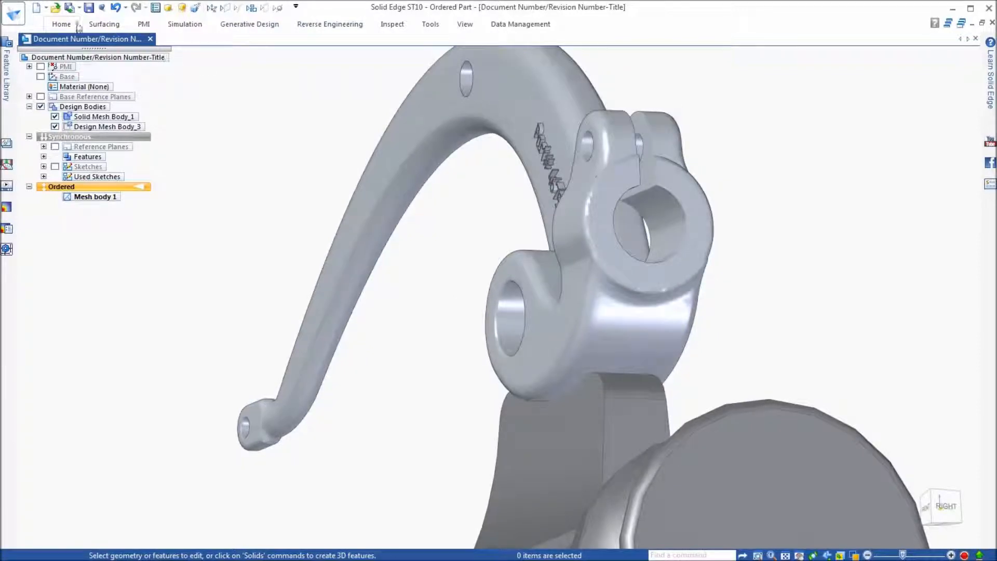
click(62, 24)
Subtract the lower body from the arm to leave a notch, then hide Design Mesh Body_3.
click(467, 66)
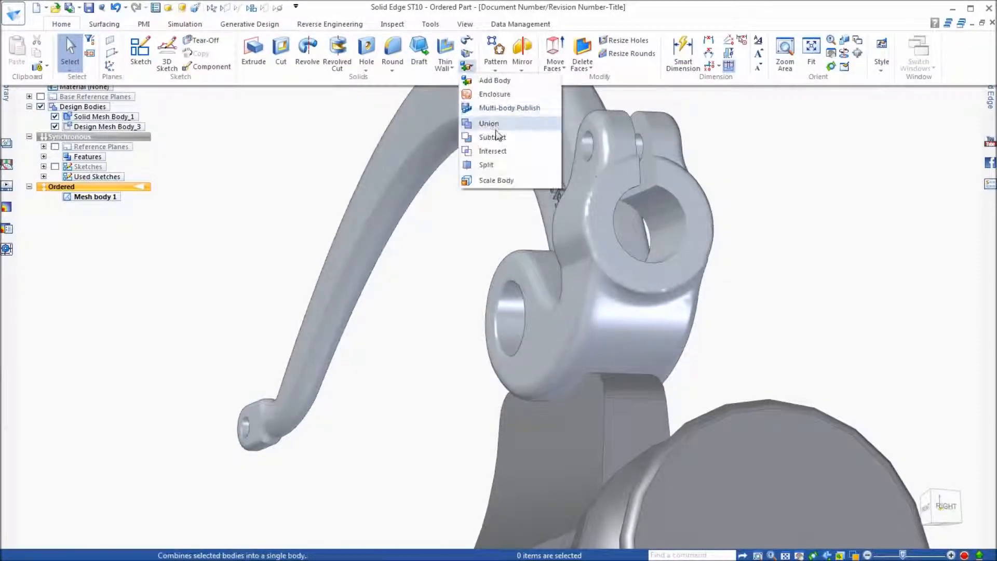
click(495, 136)
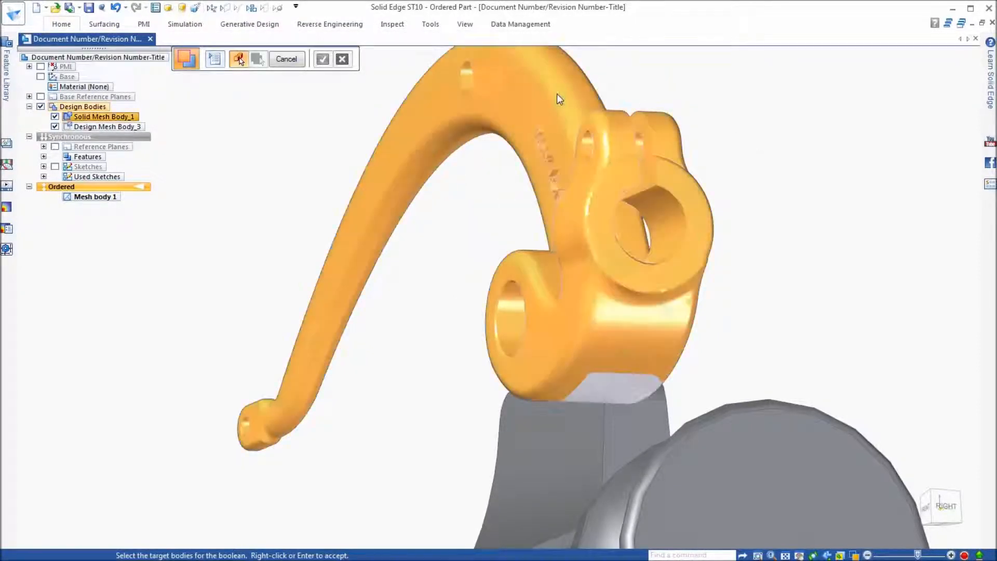
click(557, 99)
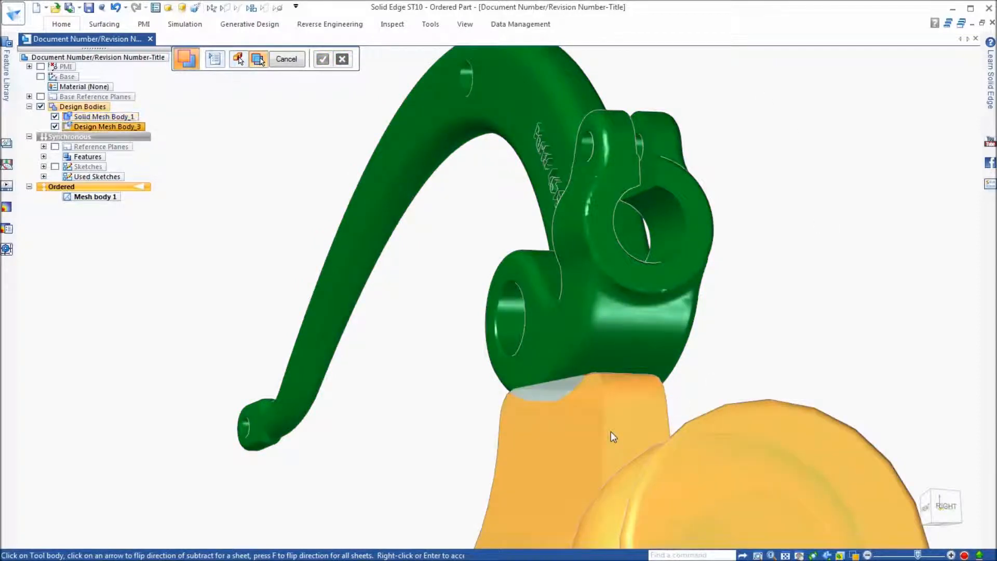
click(611, 430)
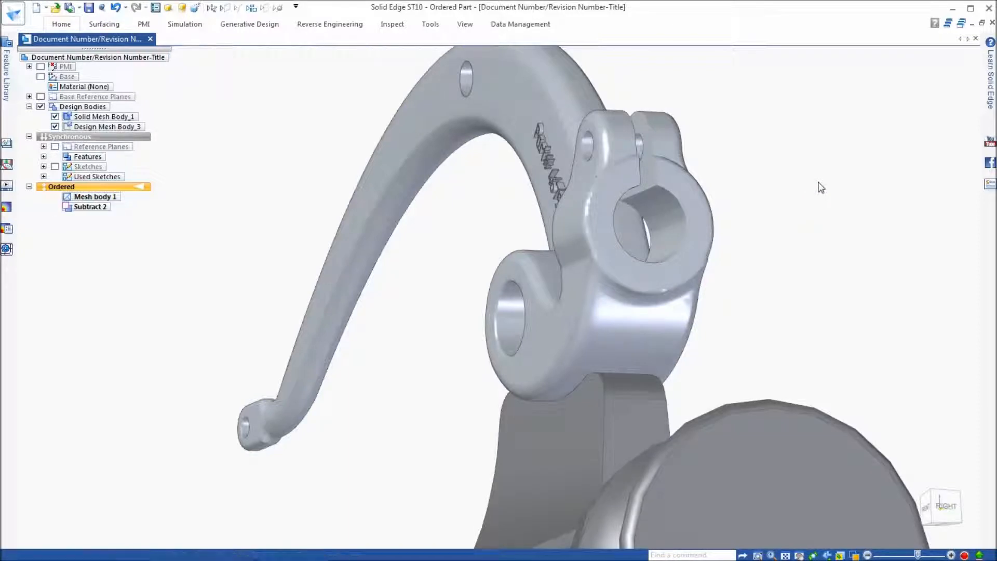
click(55, 126)
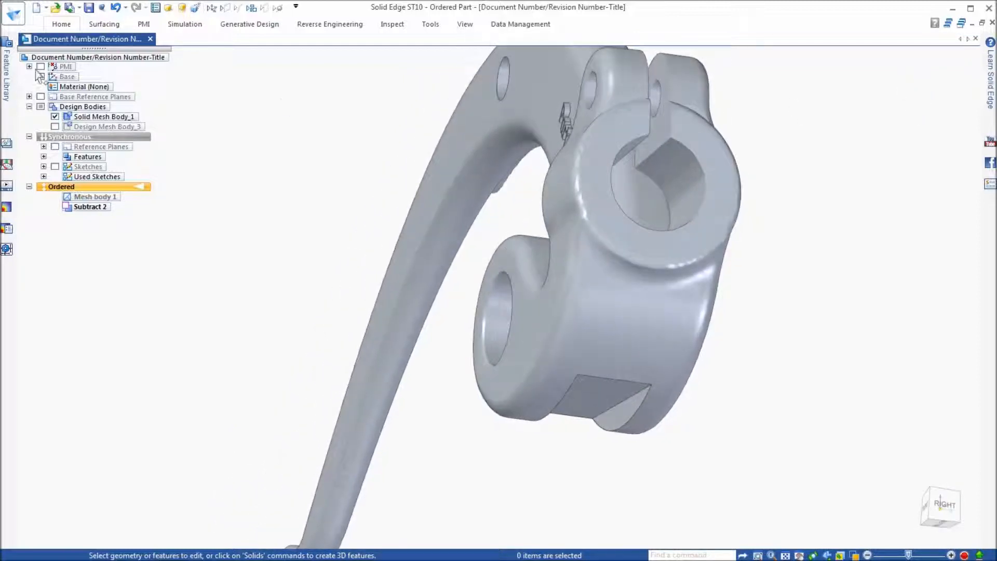
Edit the cutout's 20 PMI dimension to 30 mm applied symmetrically.
click(348, 437)
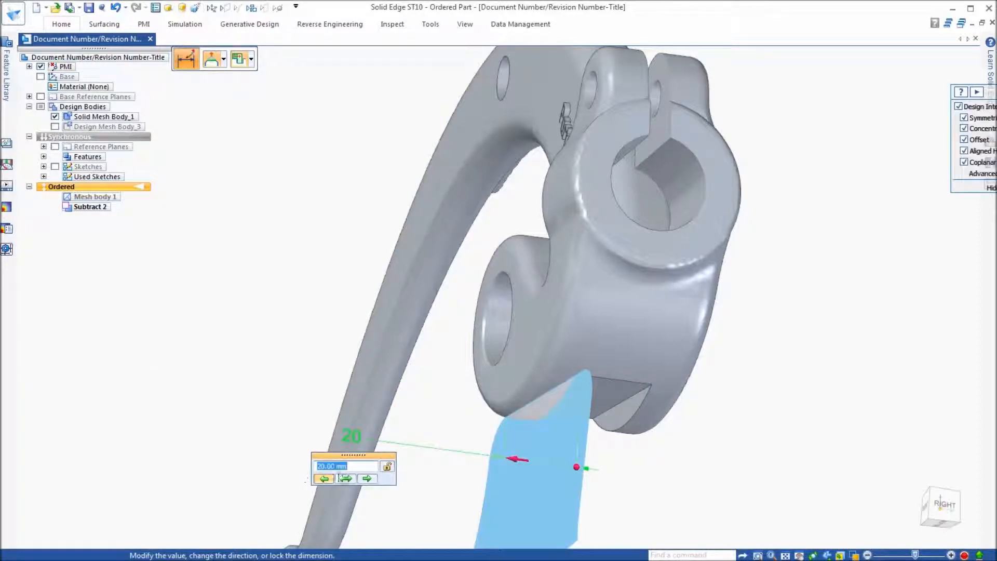
click(349, 479)
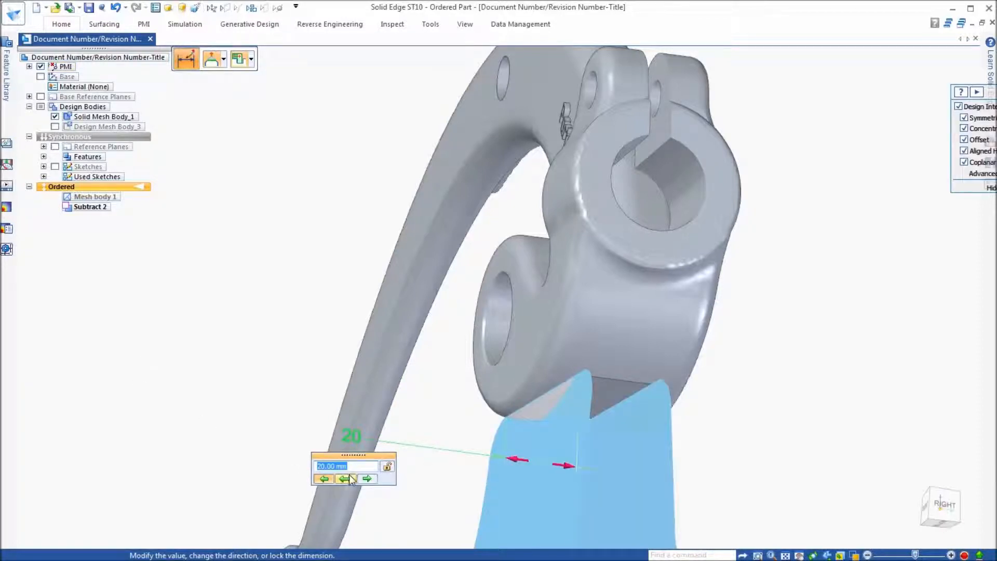
text(30)
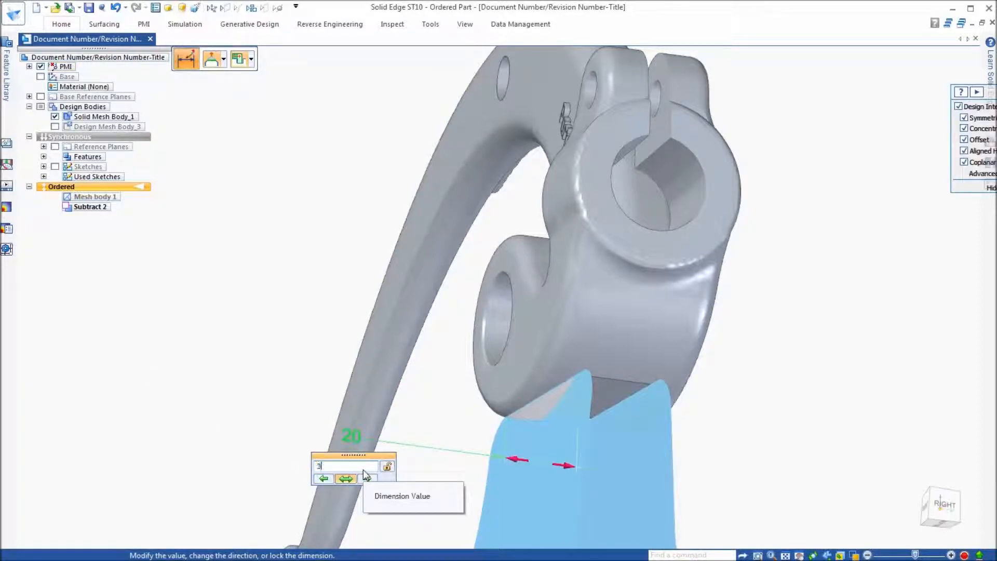
key(Return)
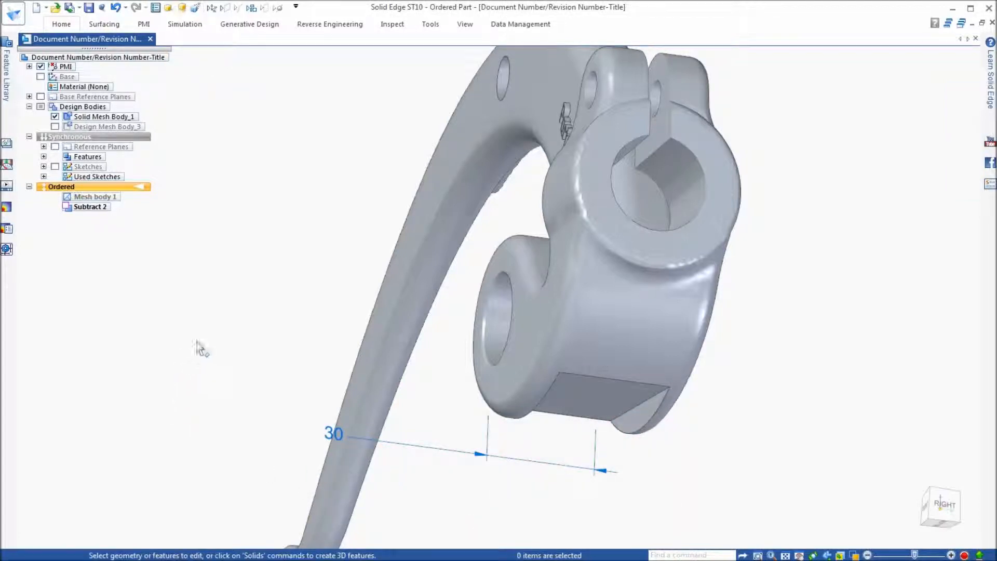
middle_drag(196, 348, 901, 132)
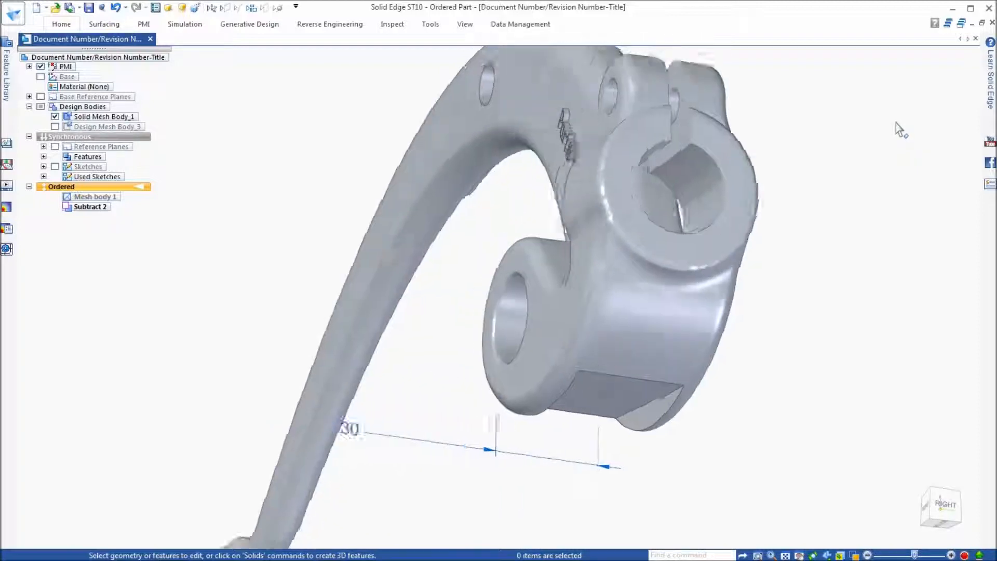